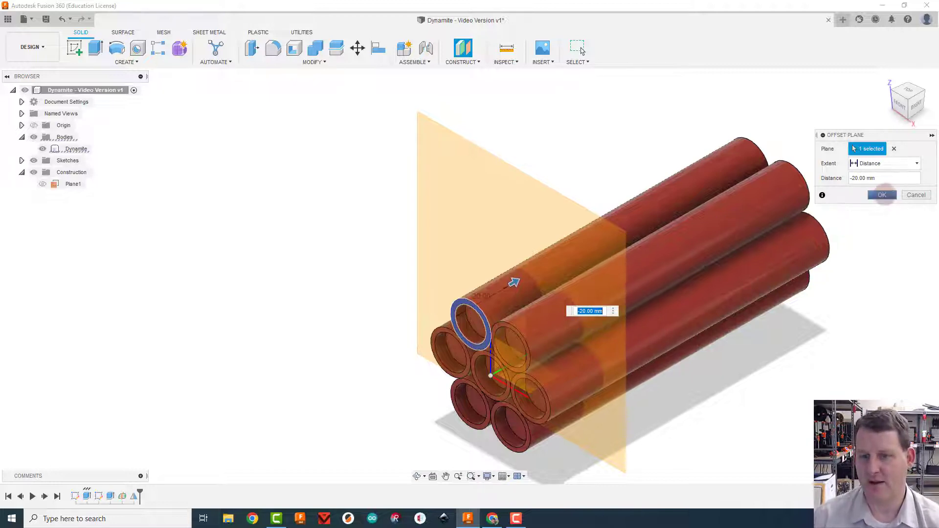
Create a construction plane offset -20 mm from the tube's end face and start a sketch on it
left_click(882, 195)
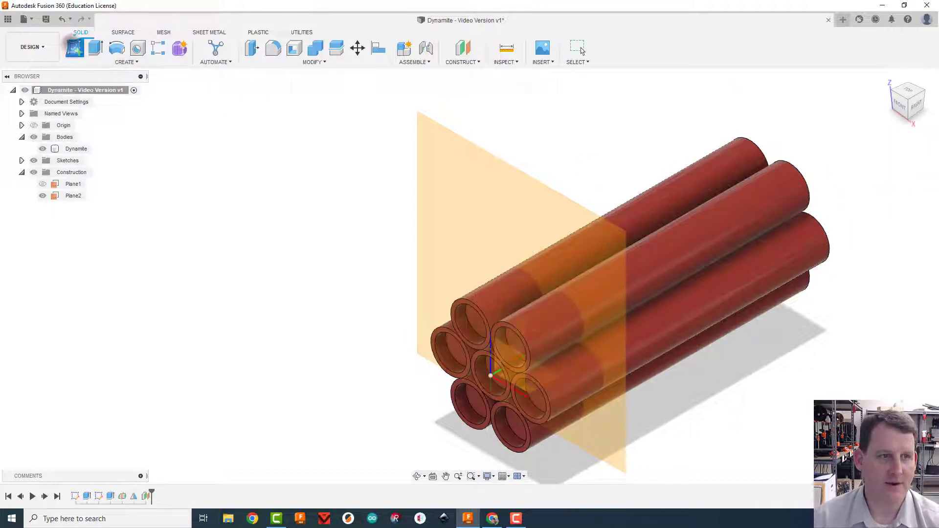
left_click(74, 48)
left_click(465, 184)
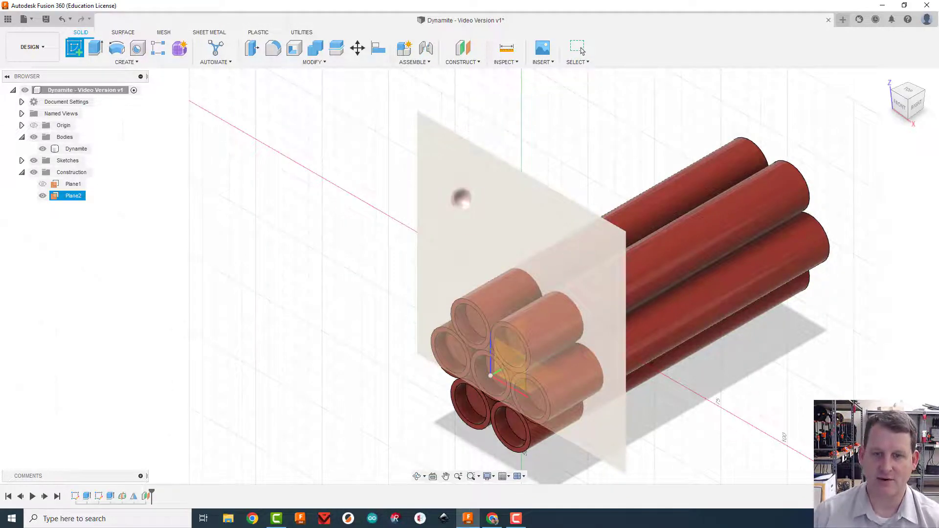
left_click(461, 199)
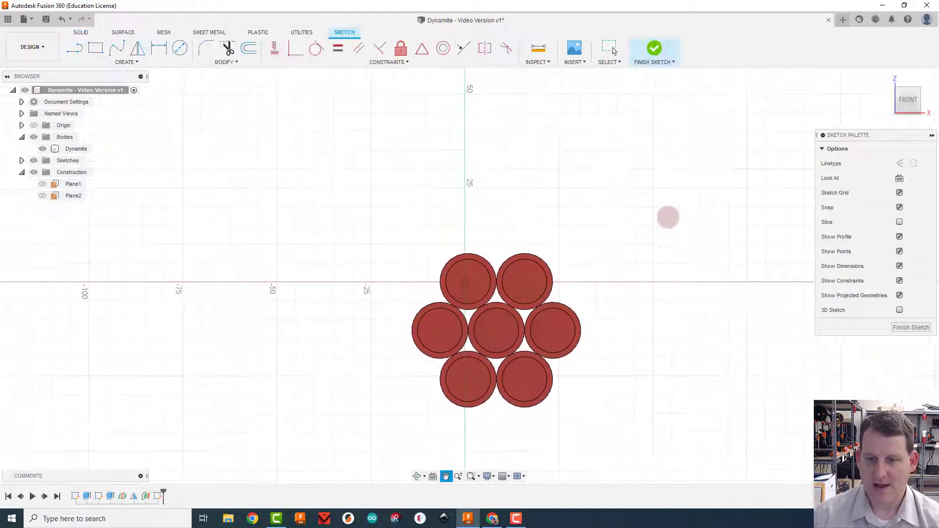
Intersect the whole Dynamite body with the sketch plane, using the body selection filter and keeping the projection link
mouse_move(469, 281)
middle_mouse_down("shift")
mouse_move(56, 100)
mouse_move(106, 100)
middle_mouse_up("shift")
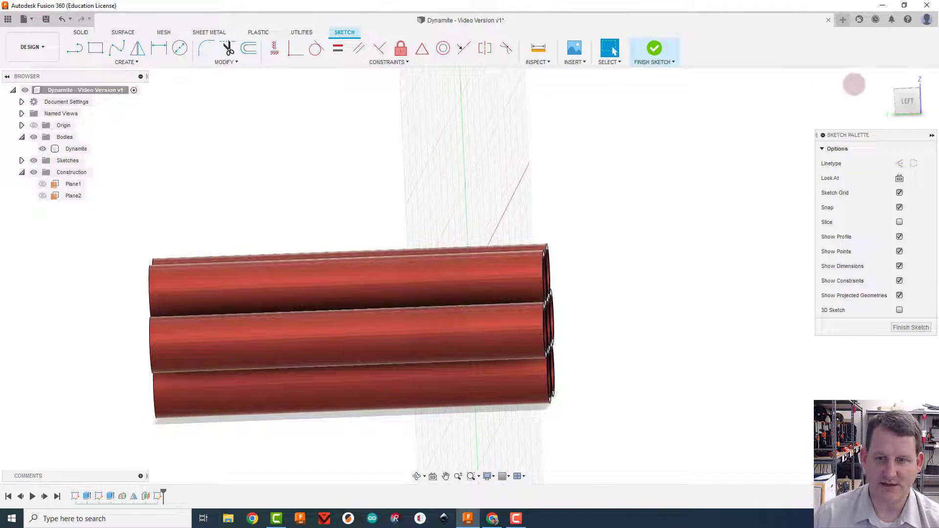
left_click(907, 102)
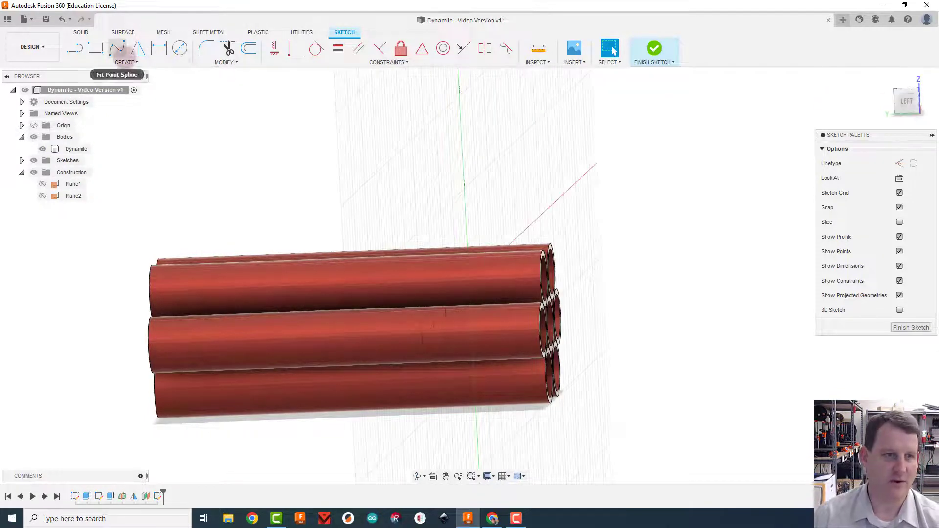
left_click(125, 62)
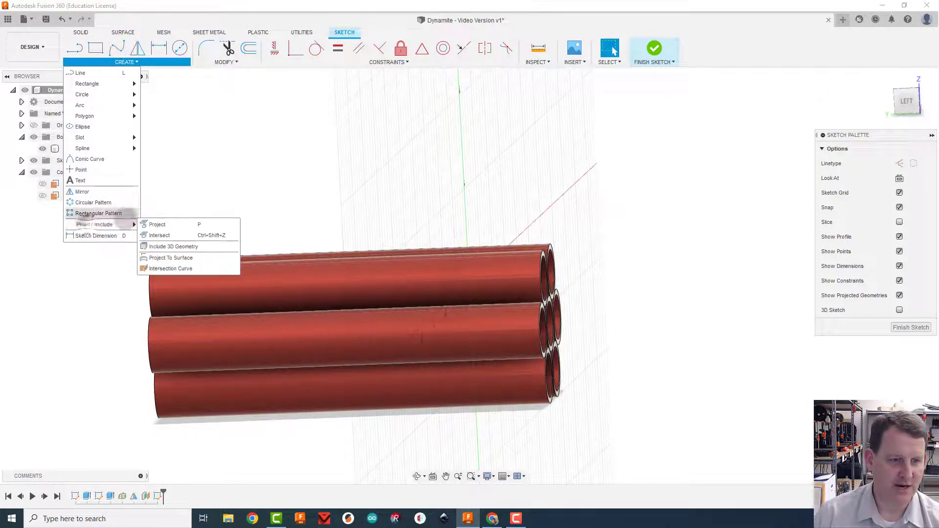
left_click(172, 236)
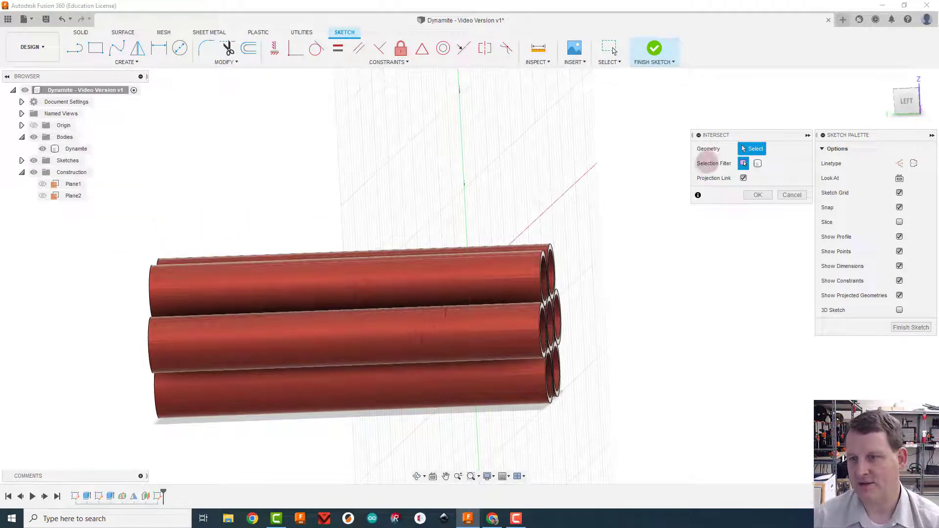
left_click(758, 163)
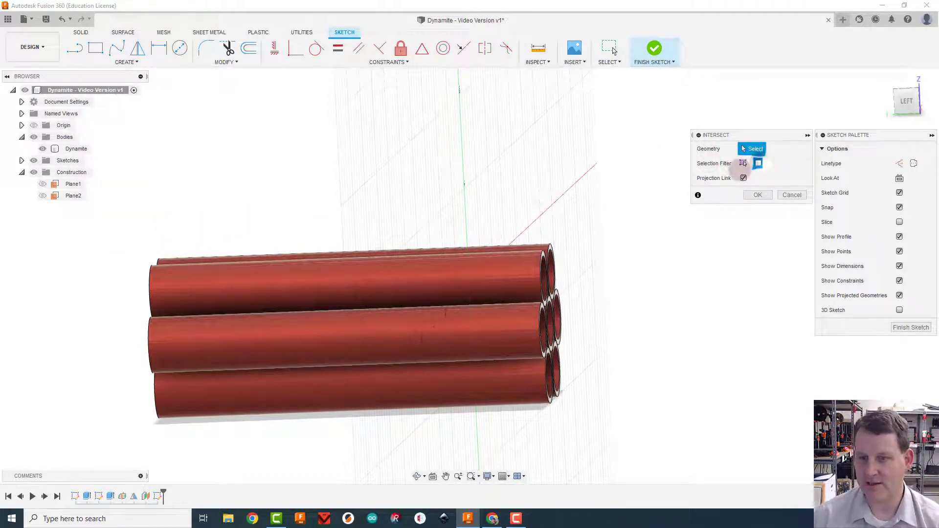
left_click(381, 267)
left_click(239, 283)
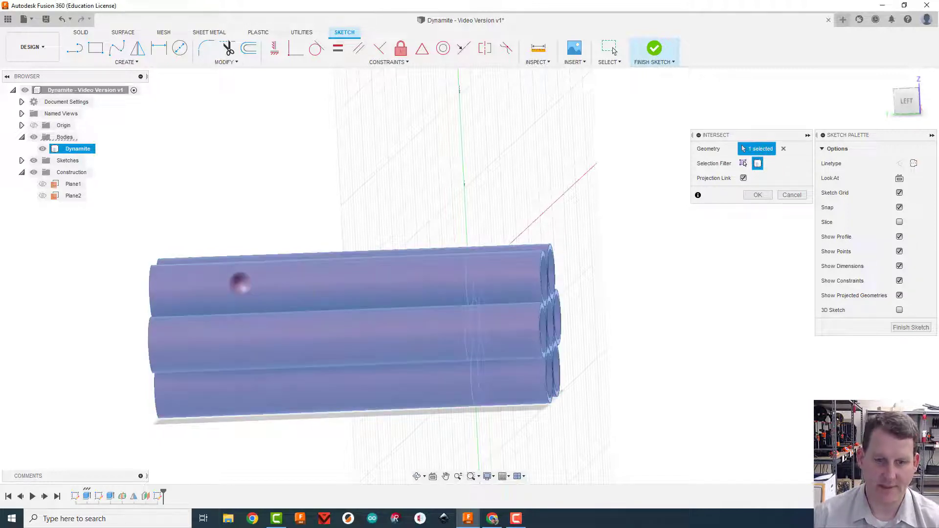
left_click_drag(907, 103, 896, 100)
left_click(775, 148)
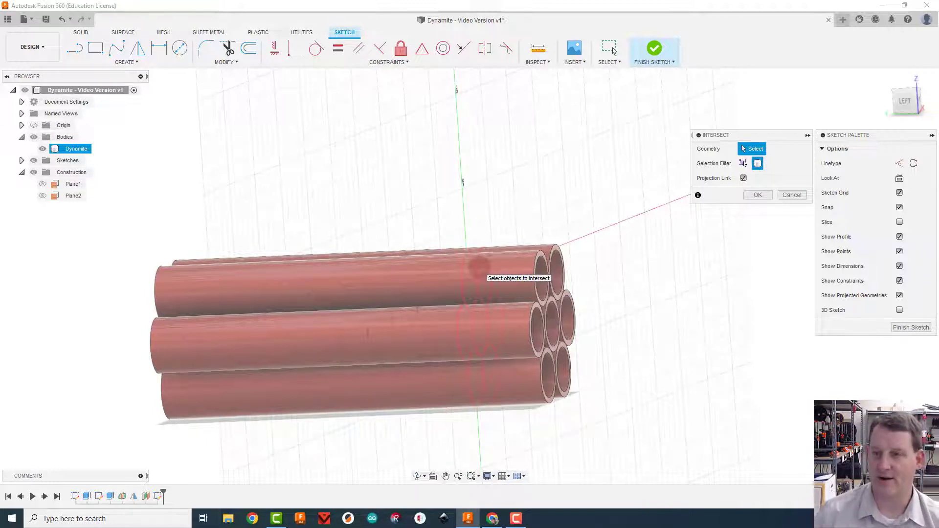
left_click(471, 285)
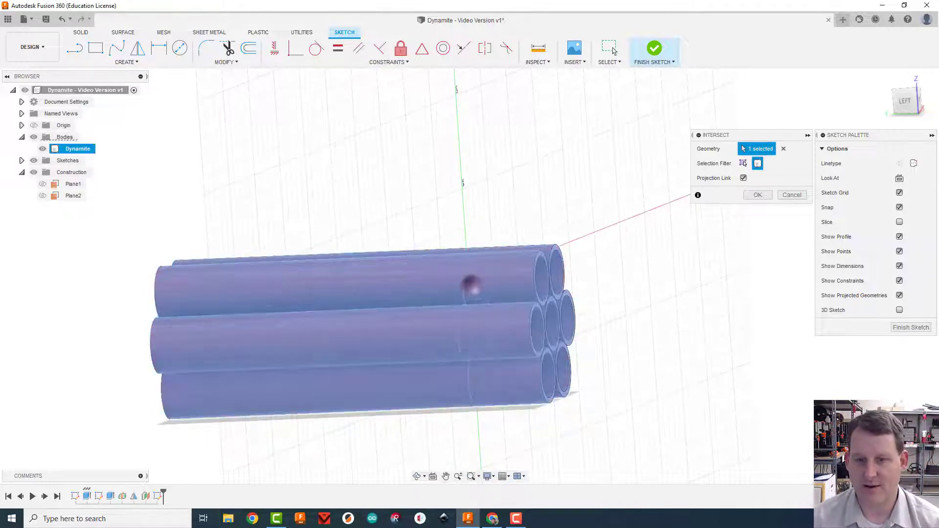
left_click(758, 194)
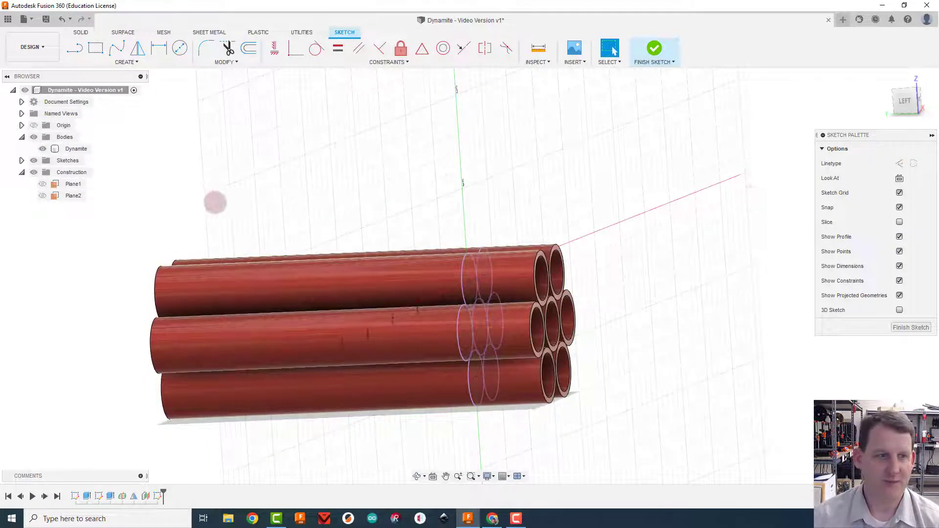
Hide the Dynamite body and offset the outer arcs of the six surrounding circles outward by 2 mm
left_click(42, 148)
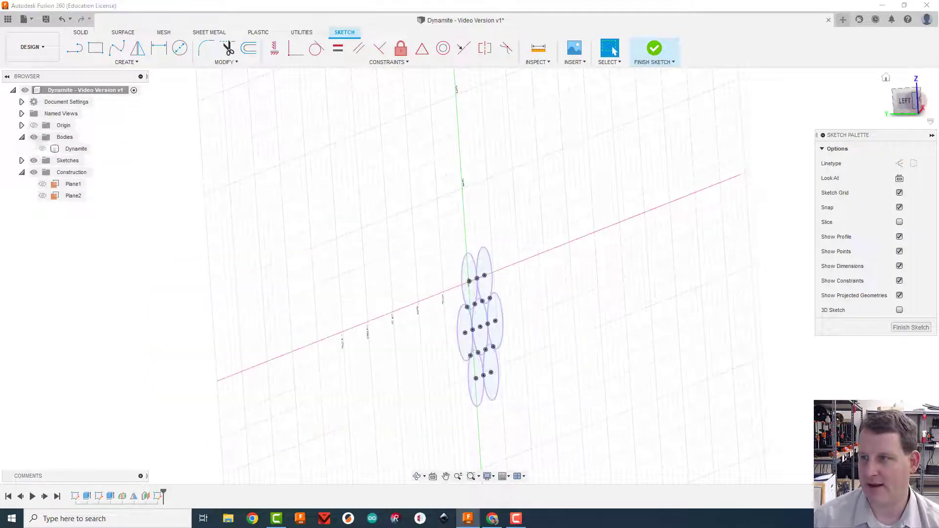
mouse_move(918, 102)
left_mouse_down()
mouse_move(852, 97)
mouse_move(841, 105)
left_mouse_up()
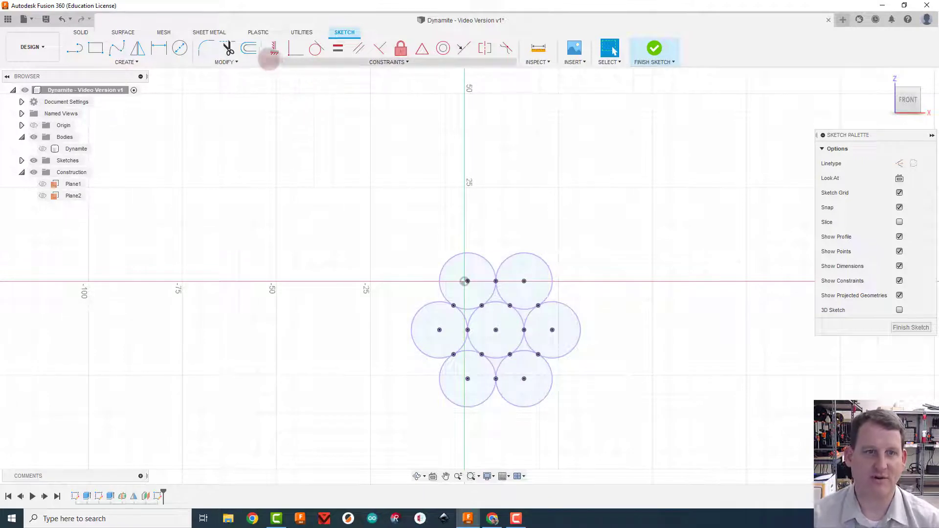
left_click(247, 46)
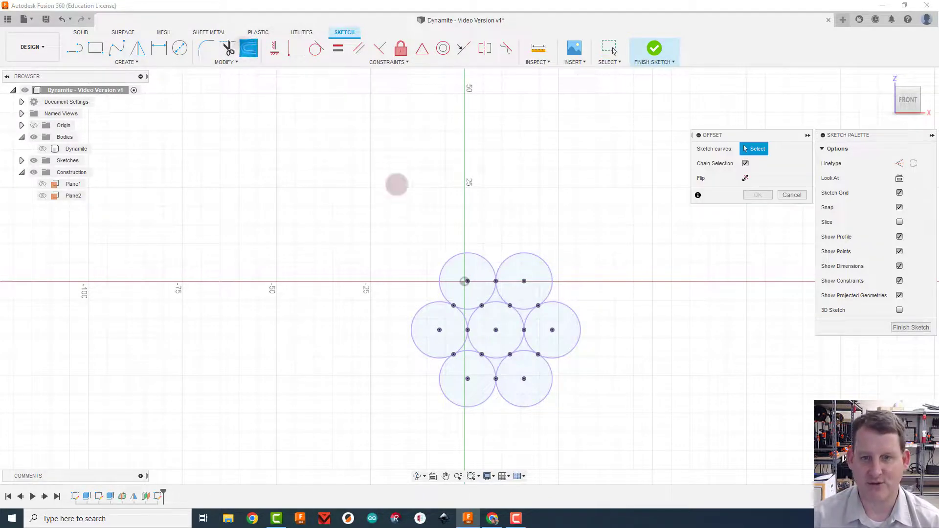
left_click(453, 254)
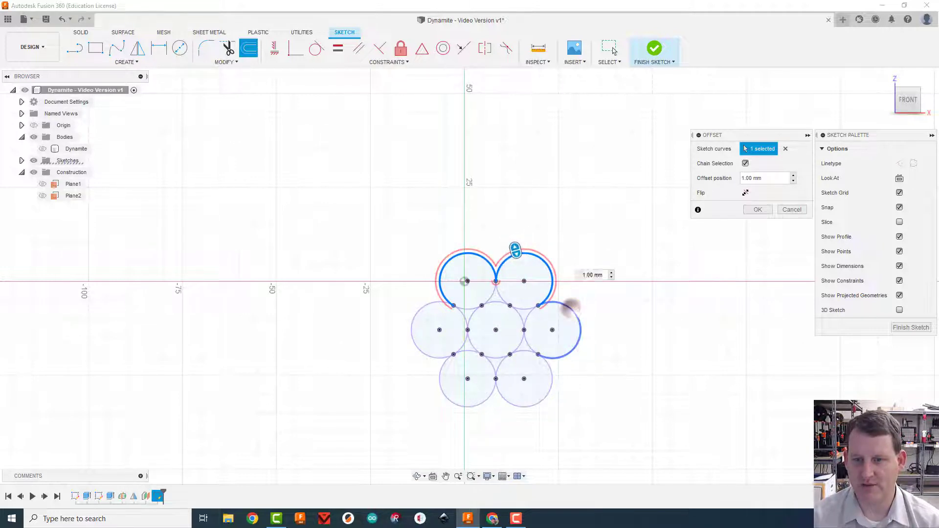
left_click(574, 305)
left_click(552, 379)
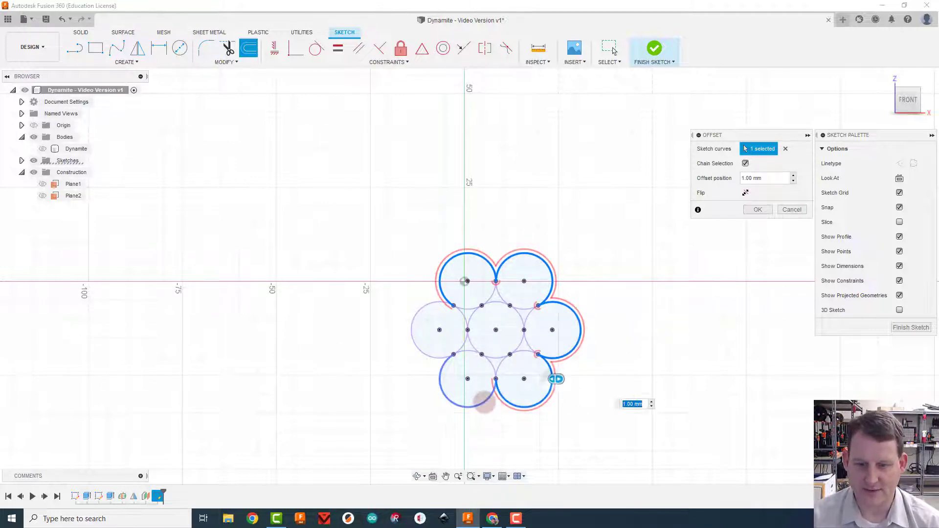
left_click(484, 402)
left_click(428, 353)
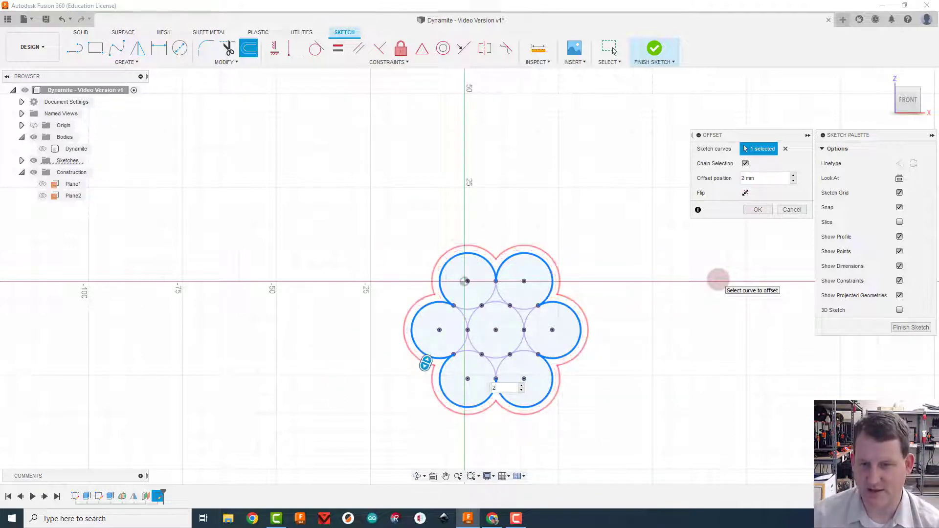
key("Return")
scroll(695, 286, "up", 2)
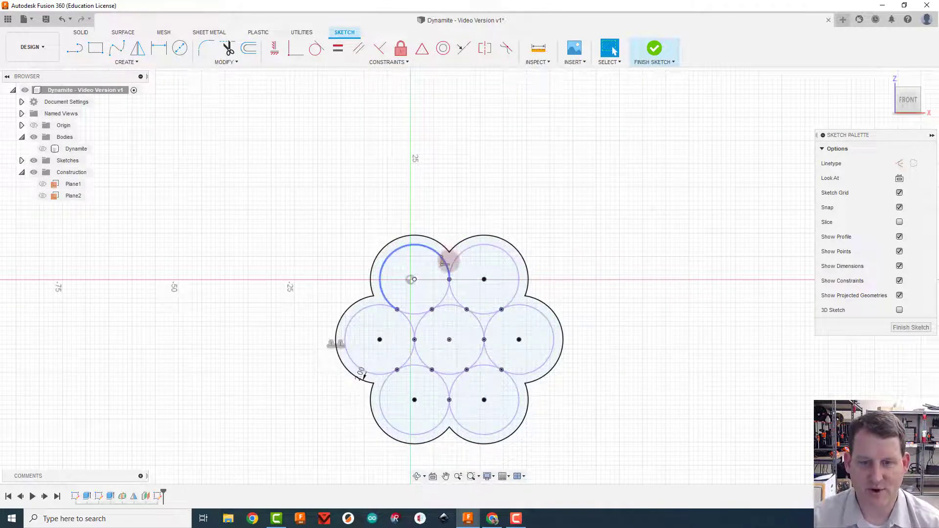
Compare the offset ring profile with the straps in the dynamite reference photo in the Chrome browser
left_click(485, 235)
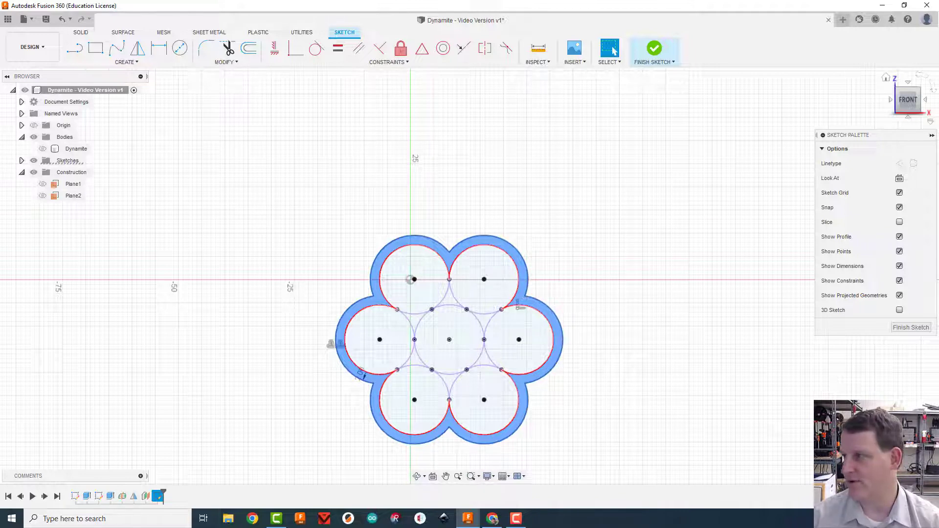
left_click_drag(938, 313, 598, 0)
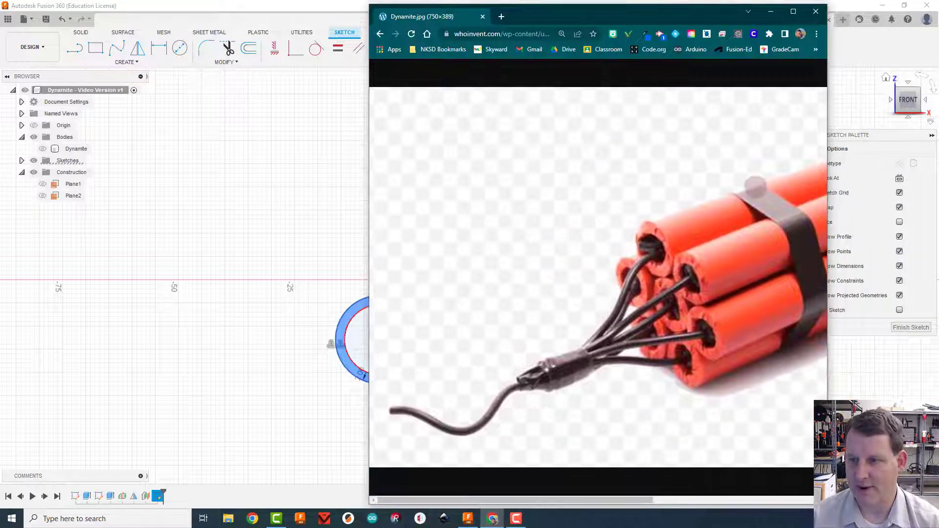
left_click_drag(734, 17, 711, 0)
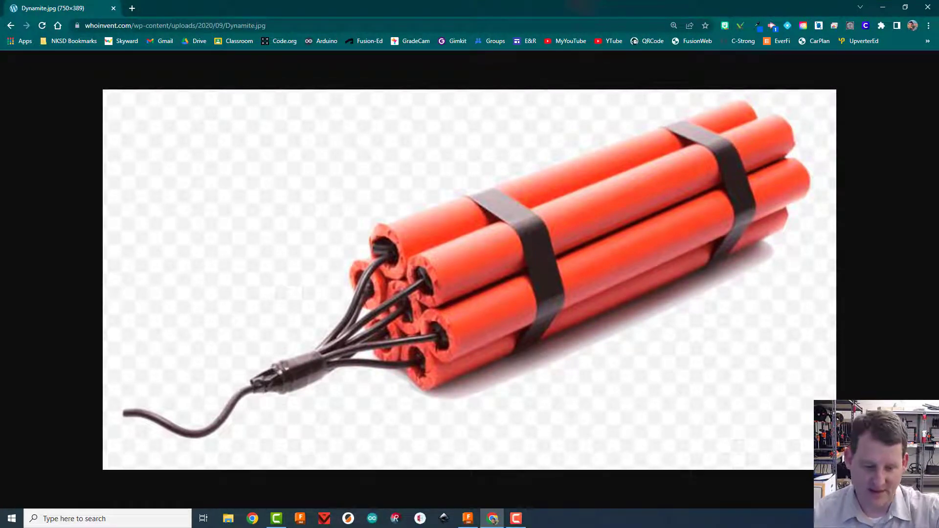
left_click_drag(566, 5, 938, 5)
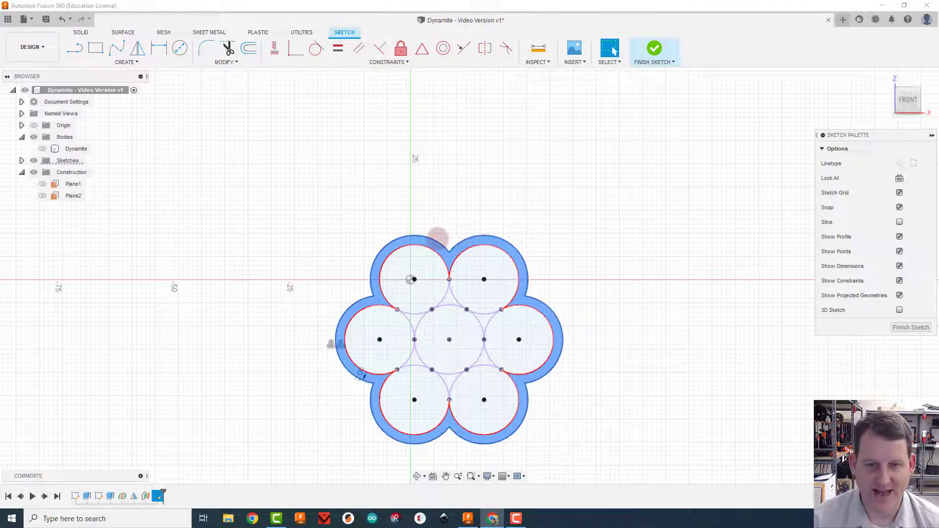
left_click(577, 205)
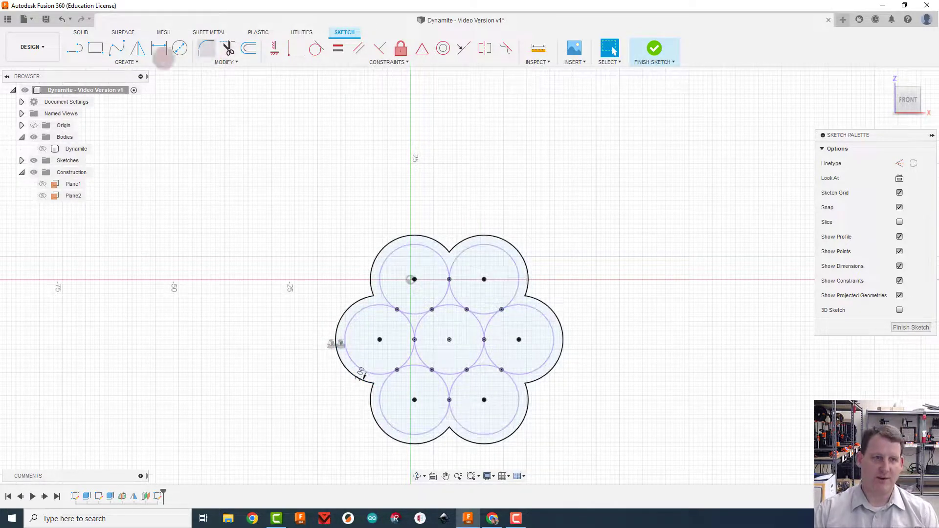
Draw a six-sided inscribed polygon centred on the middle circle, with a radius of about 24.5 mm
left_click(122, 58)
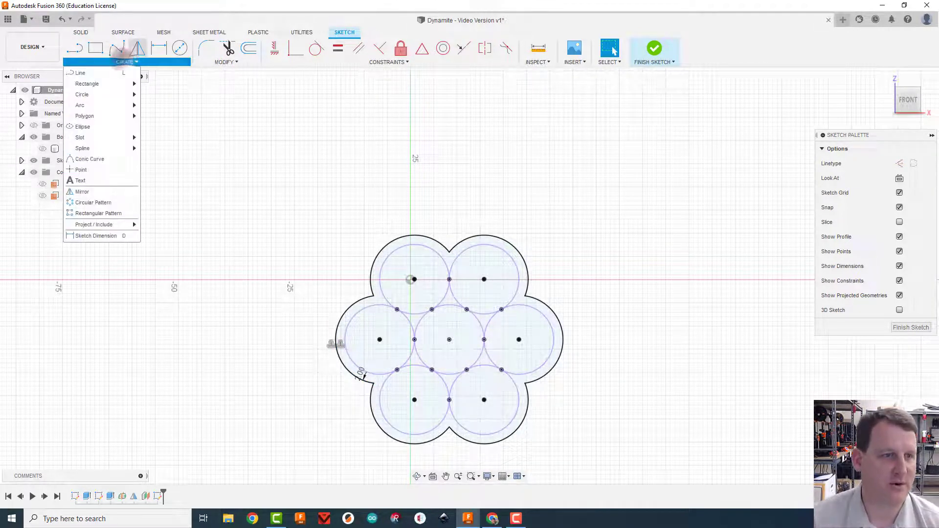
mouse_move(112, 115)
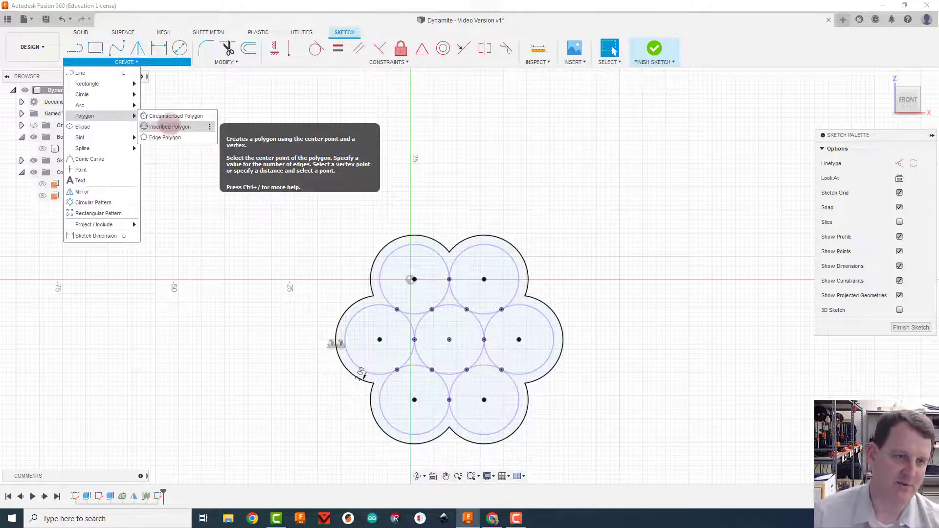
left_click(169, 127)
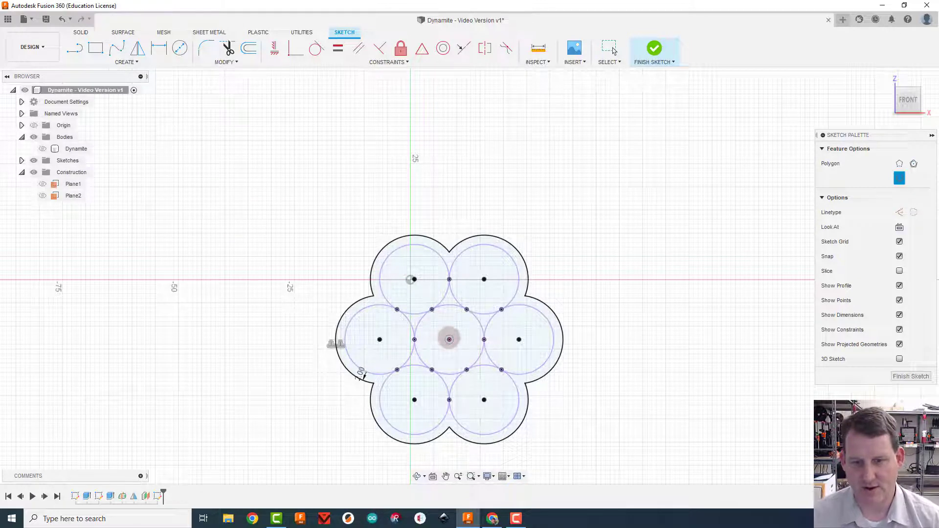
left_click(449, 339)
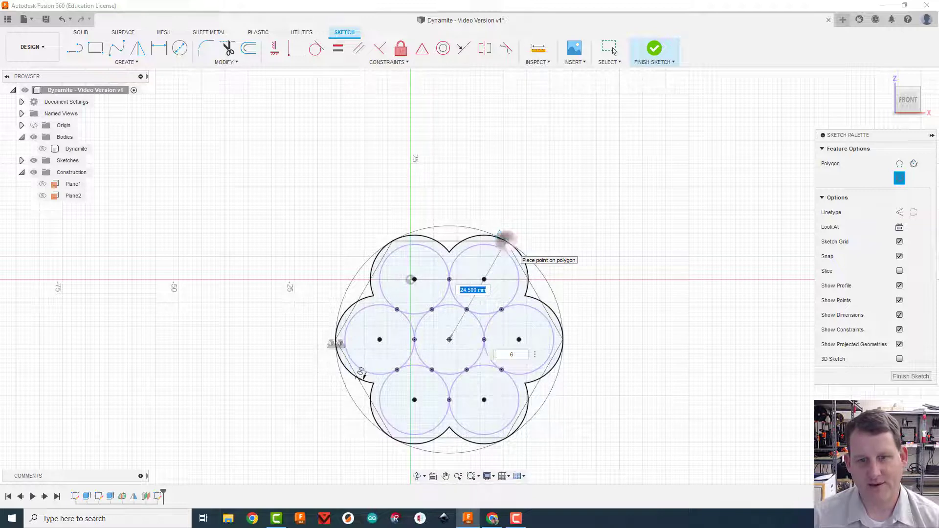
left_click(500, 236)
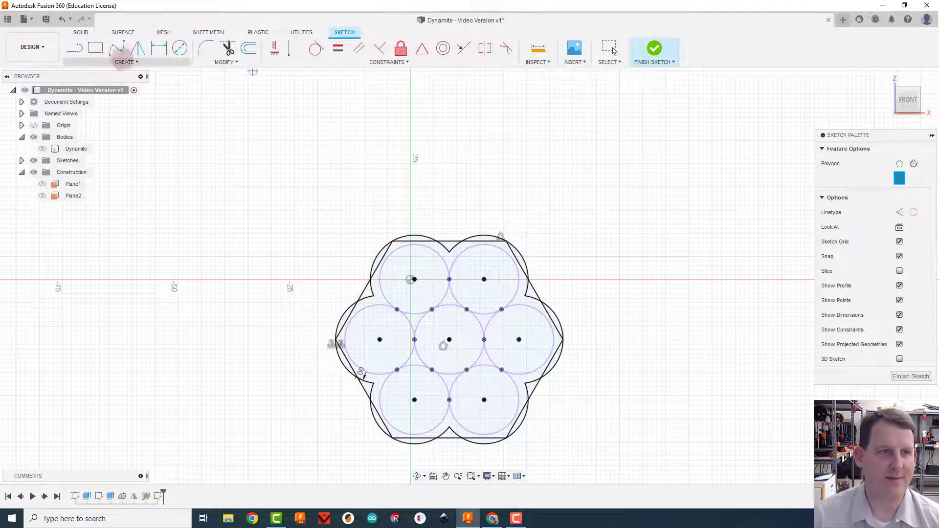
left_click(247, 47)
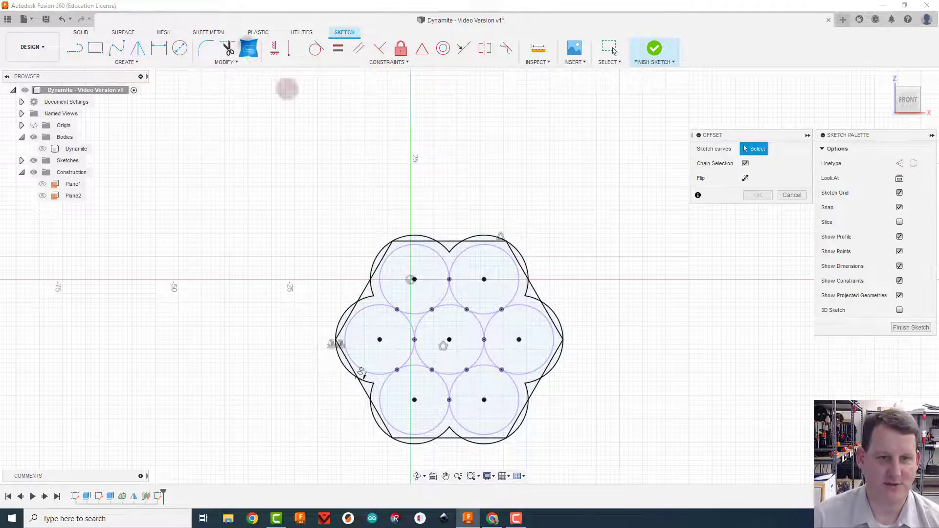
key("Escape")
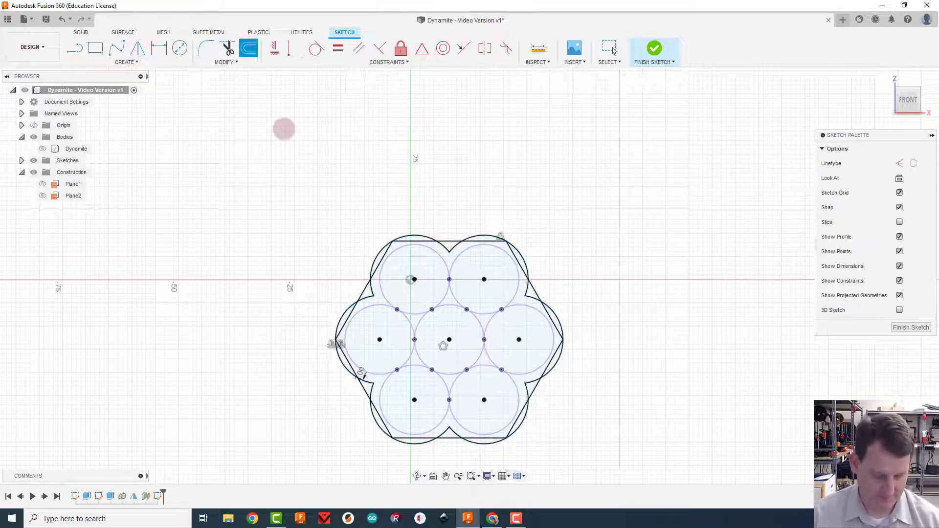
left_click(123, 61)
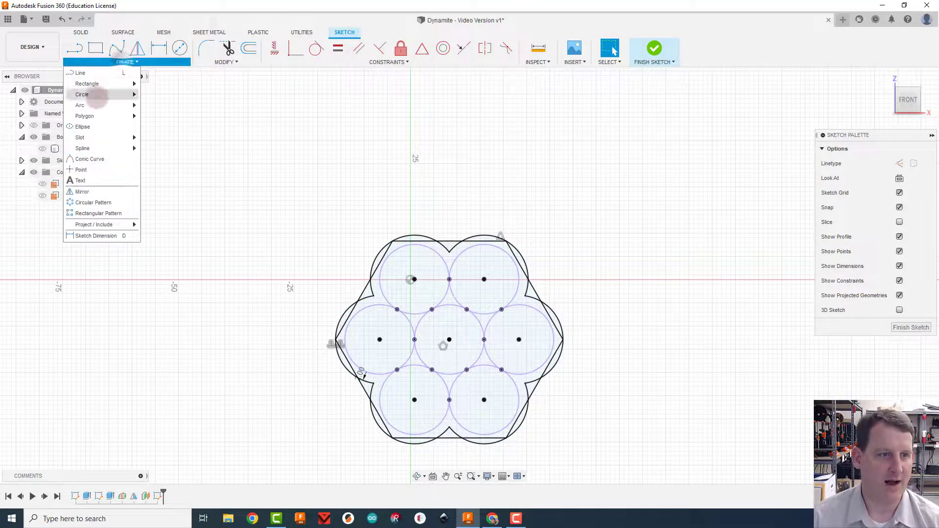
mouse_move(88, 115)
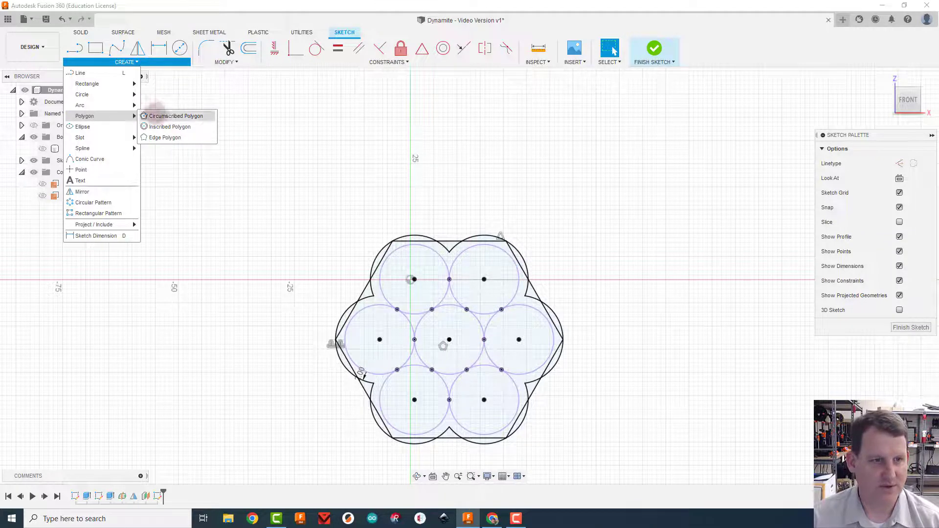
left_click(162, 126)
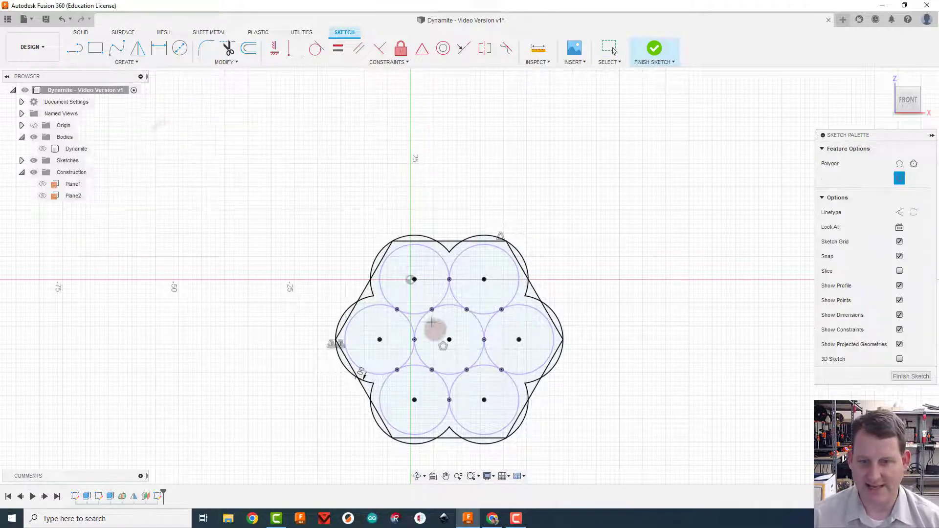
left_click(449, 339)
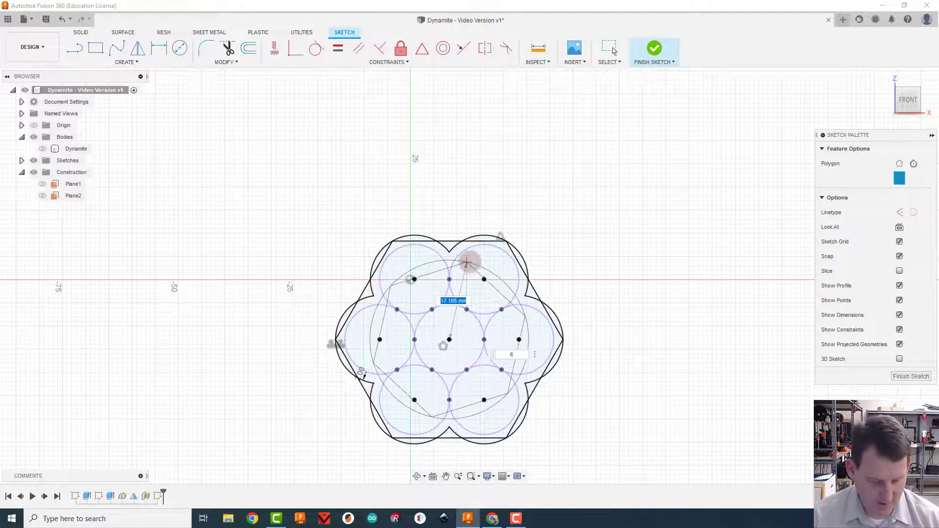
key("Escape")
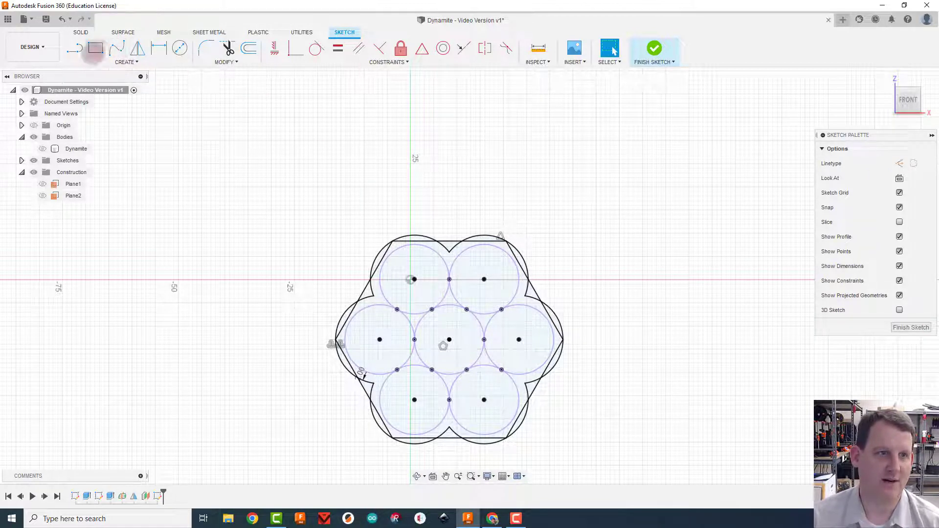
Offset the hexagon around the tube bundle inward by 2 mm
left_click(248, 48)
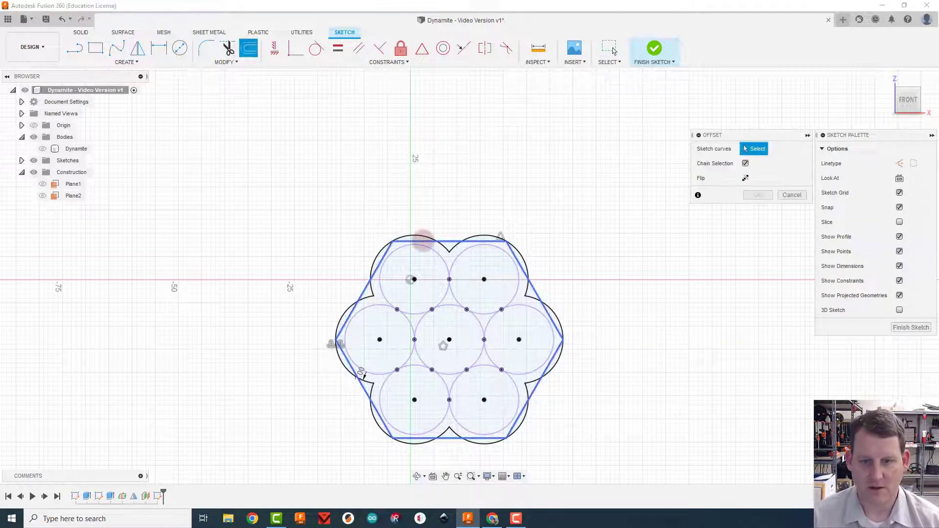
left_click(423, 240)
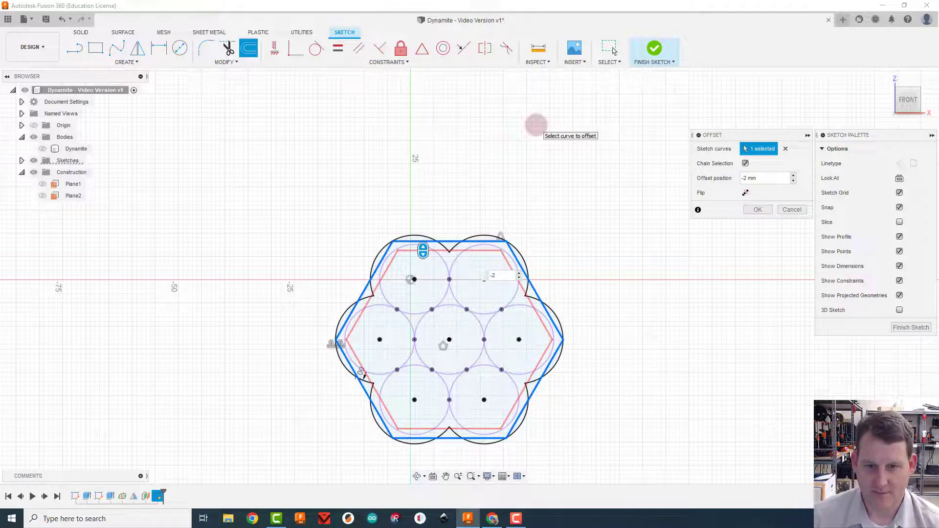
key("Return")
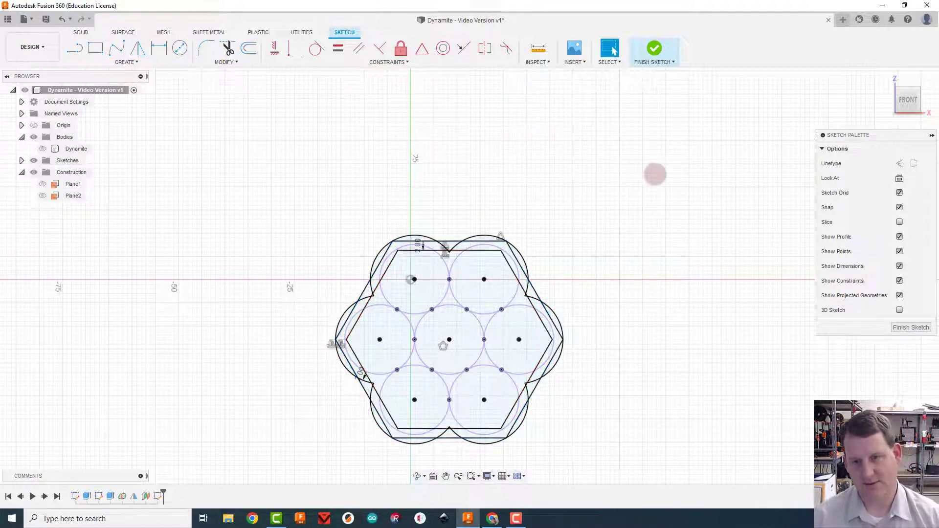
Start an Extrude and select the strap regions around the two upper circles, including the bridge between them
scroll(558, 232, "up", 3)
scroll(515, 236, "down", 3)
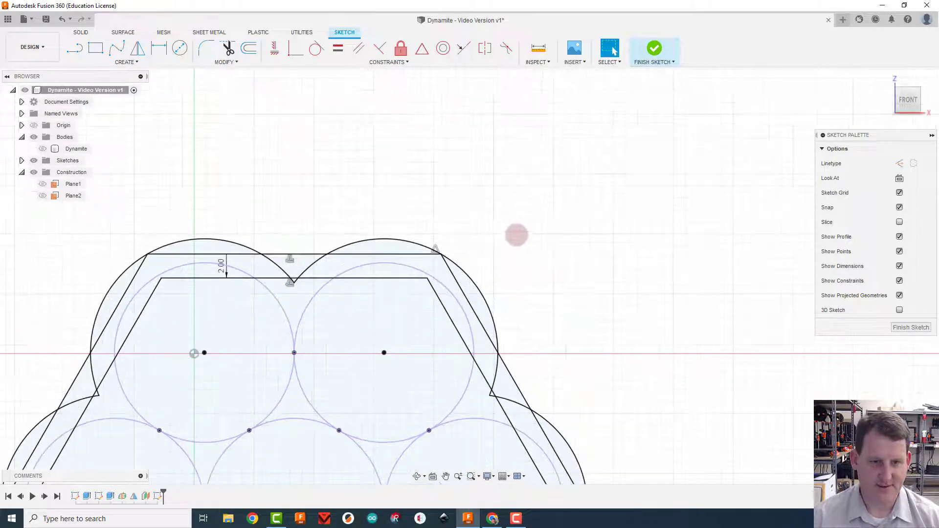
middle_click_drag(523, 237, 610, 203)
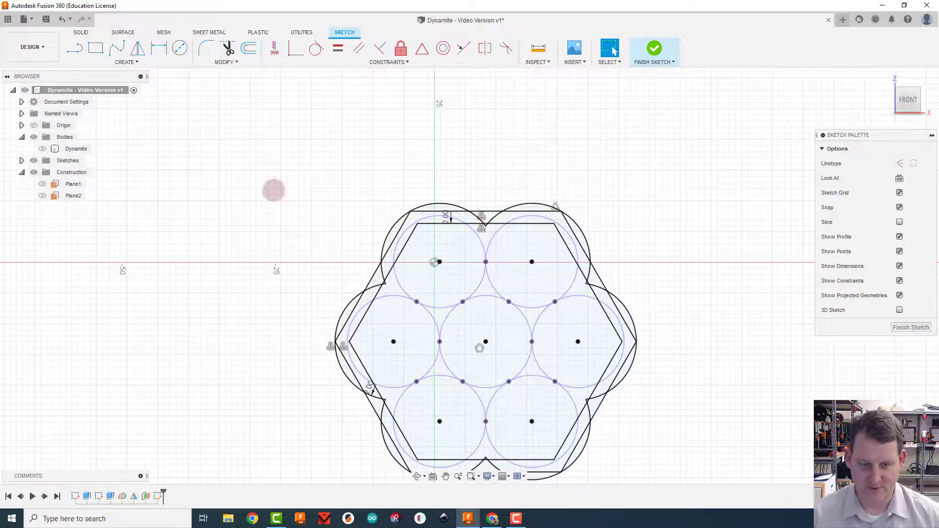
key("e")
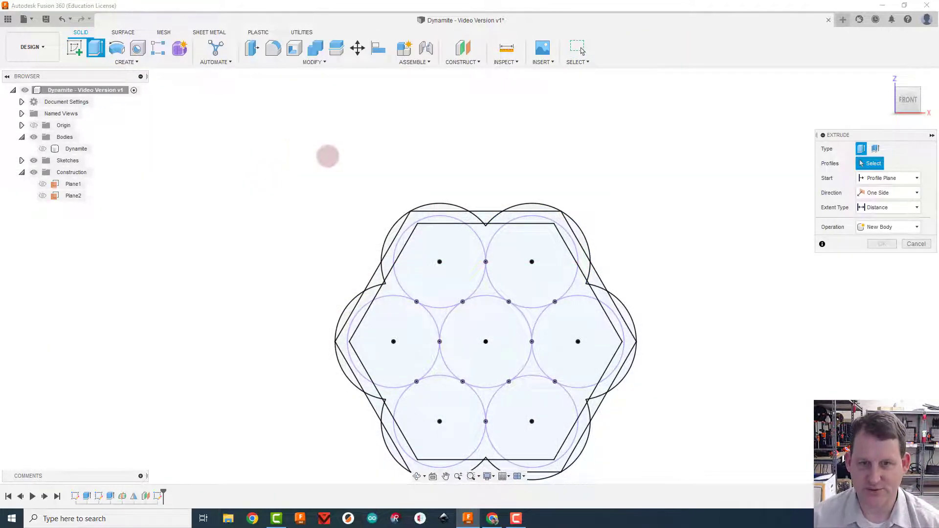
left_click(442, 206)
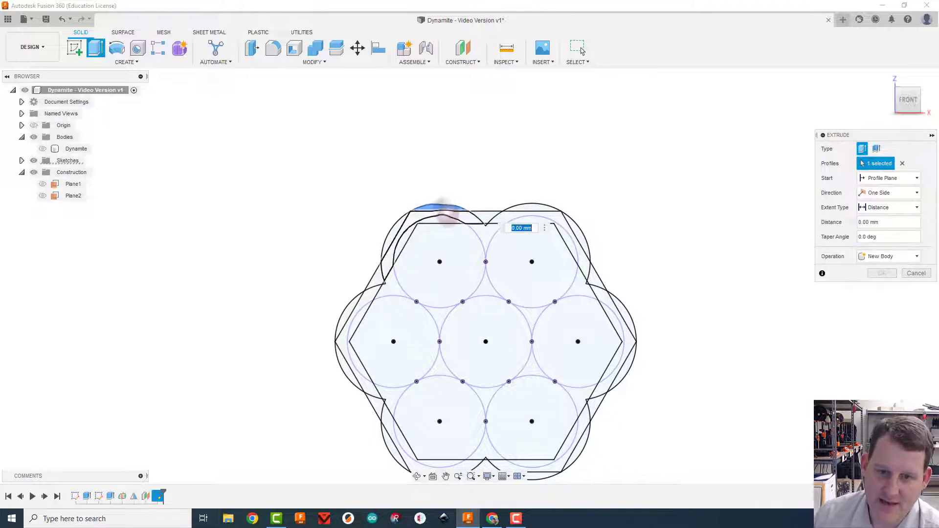
left_click(435, 214)
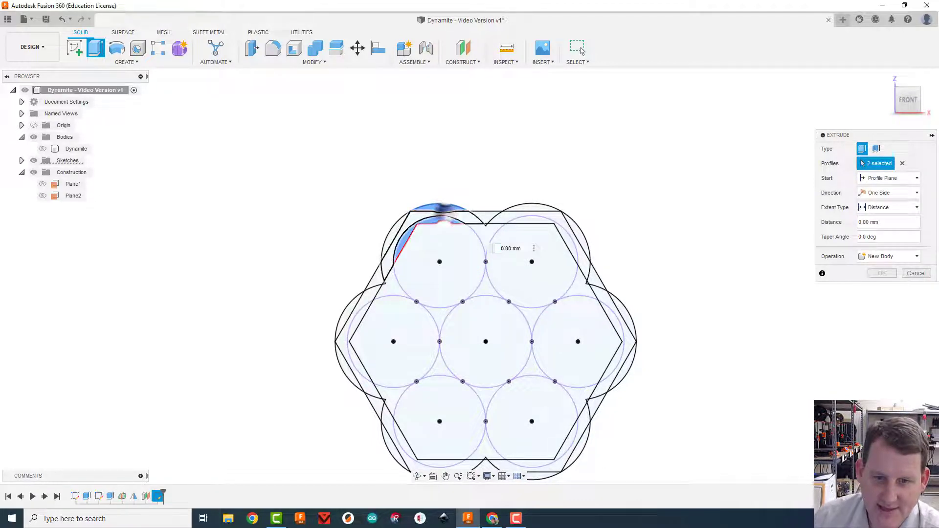
left_click(485, 216)
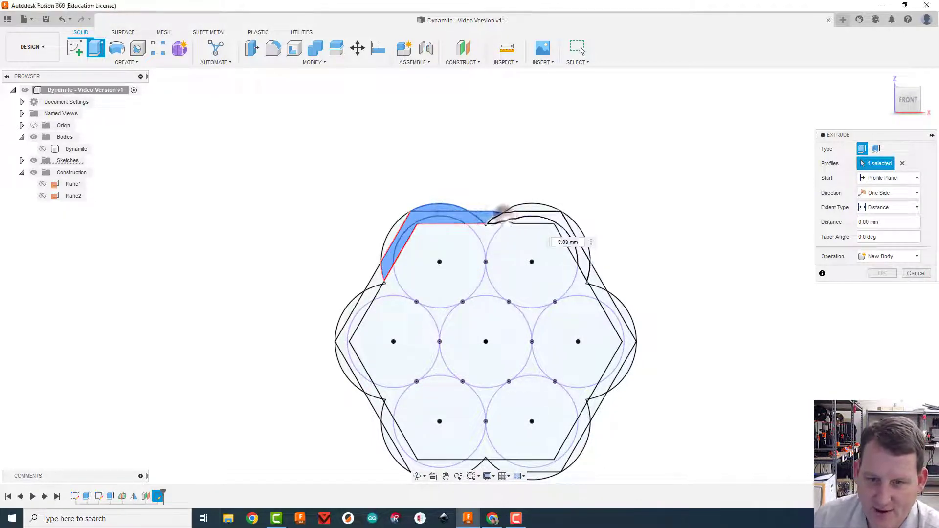
left_click(505, 216)
left_click(521, 206)
left_click(562, 227)
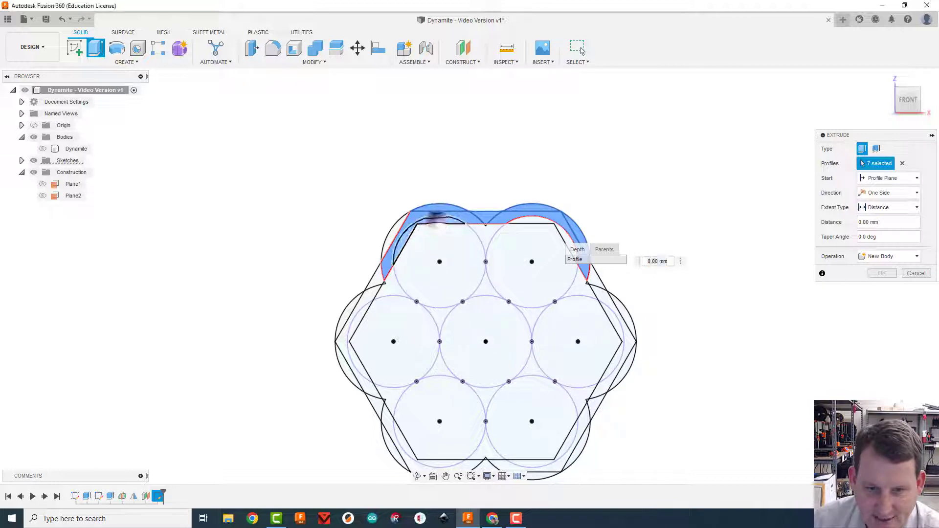
left_click(398, 221)
left_click(399, 223)
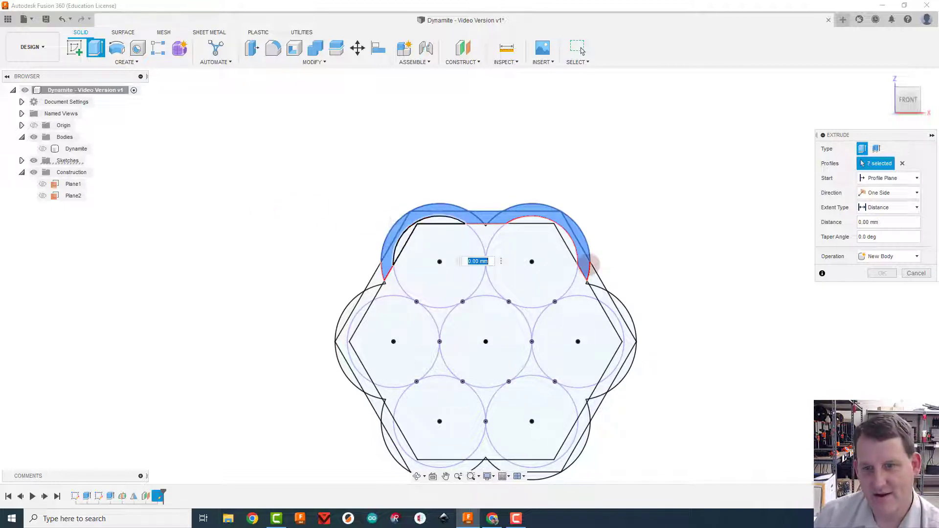
Add the strap regions around the right-hand circle and its bridge to the upper circle to the extrusion profiles
left_click(601, 275)
left_click(604, 286)
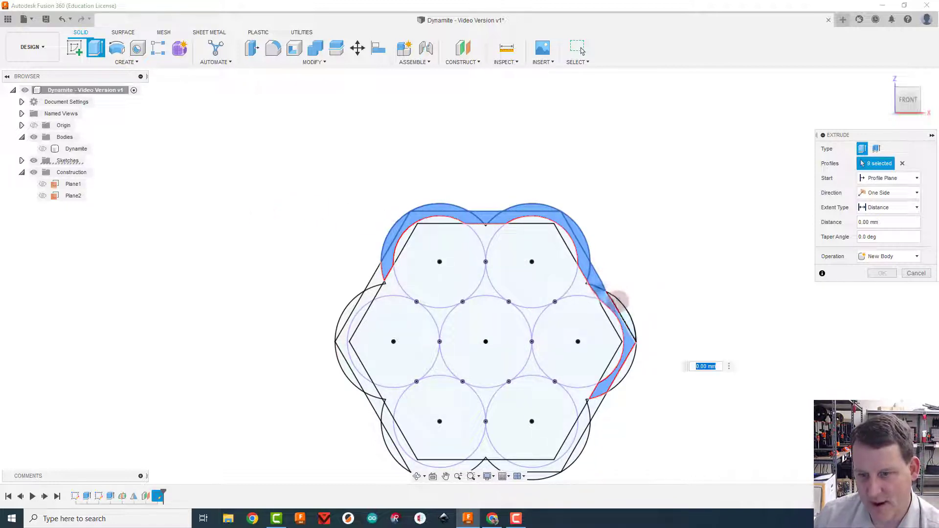
left_click(617, 308)
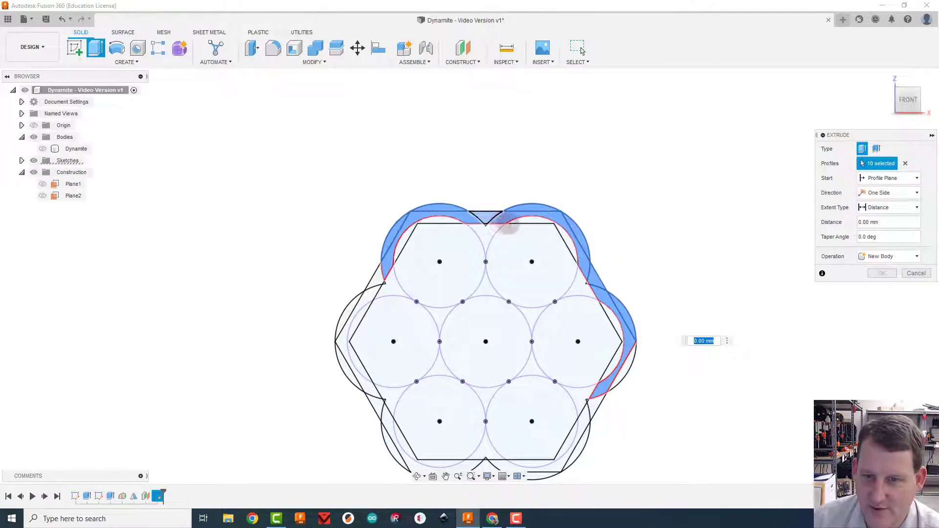
left_click(627, 341)
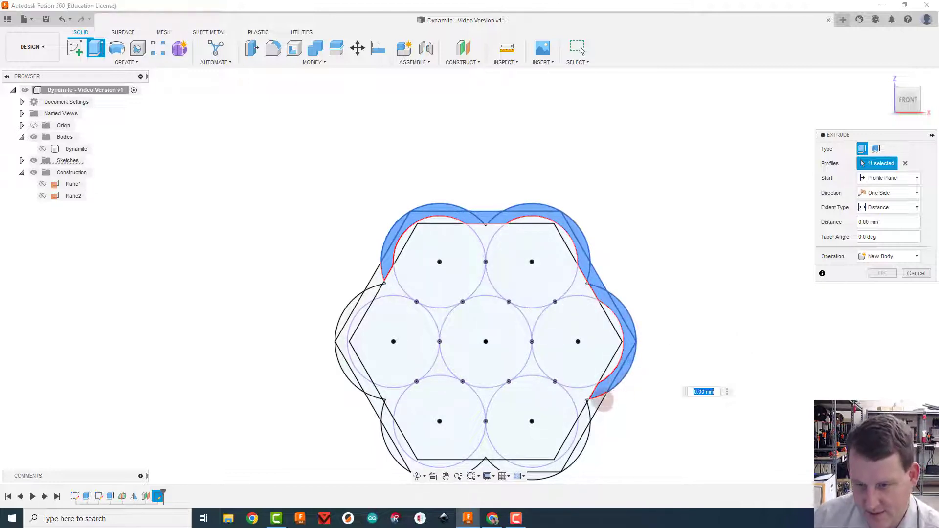
Add the strap regions around the two lower circles and the lower-right bridge to the extrusion profiles
left_click(594, 407)
left_click(581, 411)
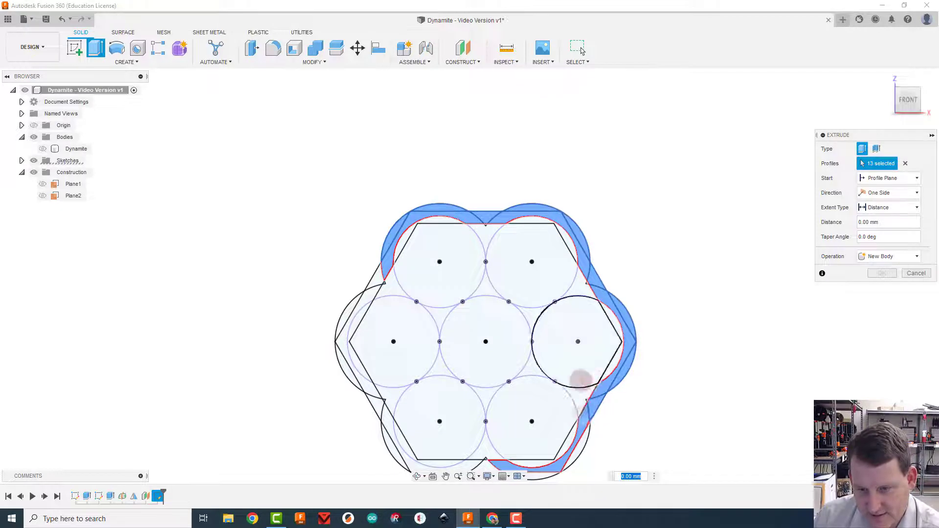
mouse_move(648, 438)
middle_mouse_down()
mouse_move(691, 274)
mouse_move(665, 260)
middle_mouse_up()
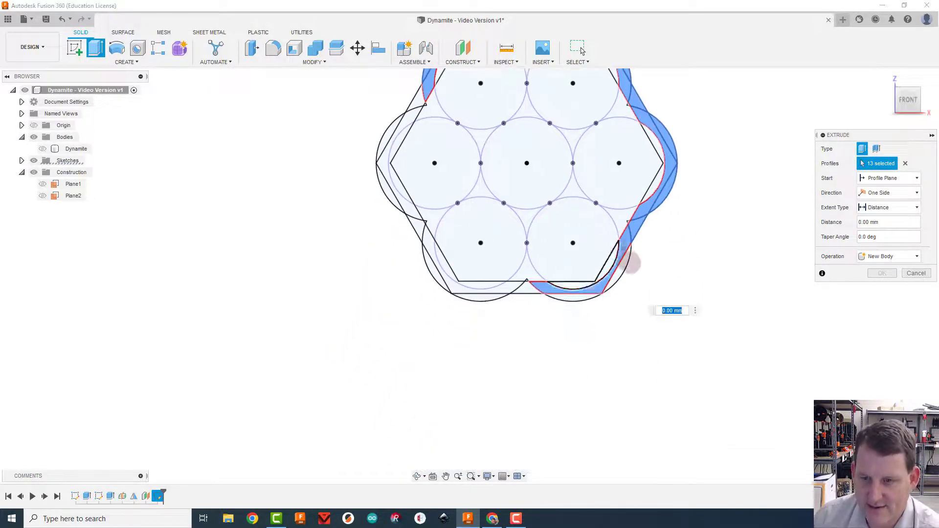
left_click(624, 259)
left_click(577, 296)
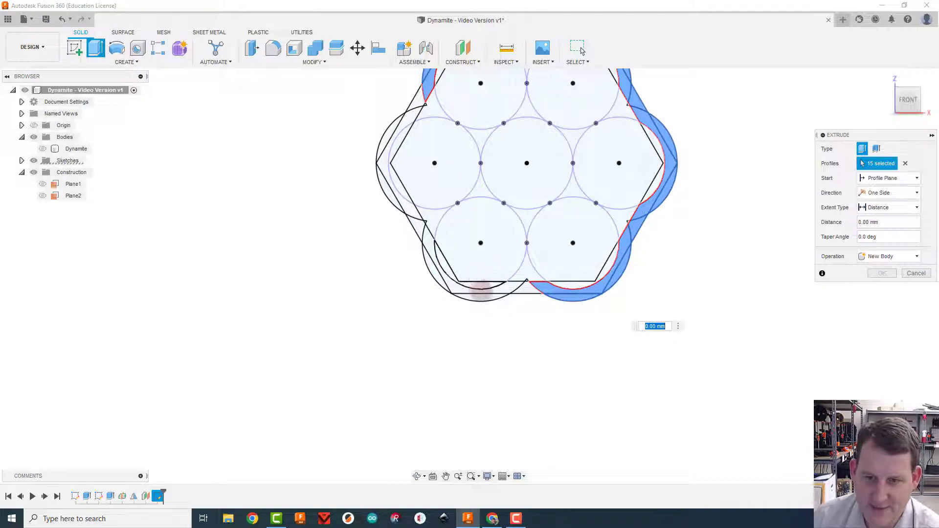
left_click(482, 293)
left_click(435, 274)
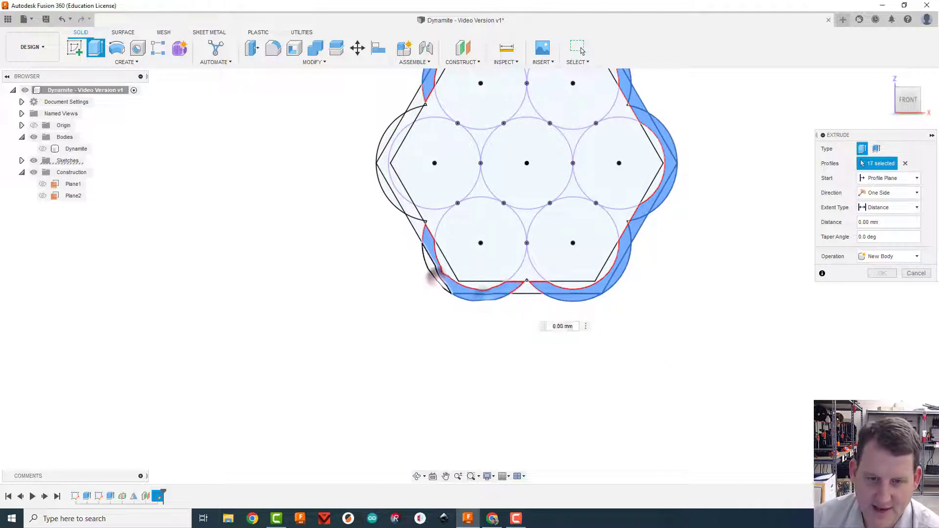
Add the strap regions around the left-hand circle and its adjoining bridges to complete the profile selection
left_click(416, 230)
left_click(409, 205)
left_click(392, 195)
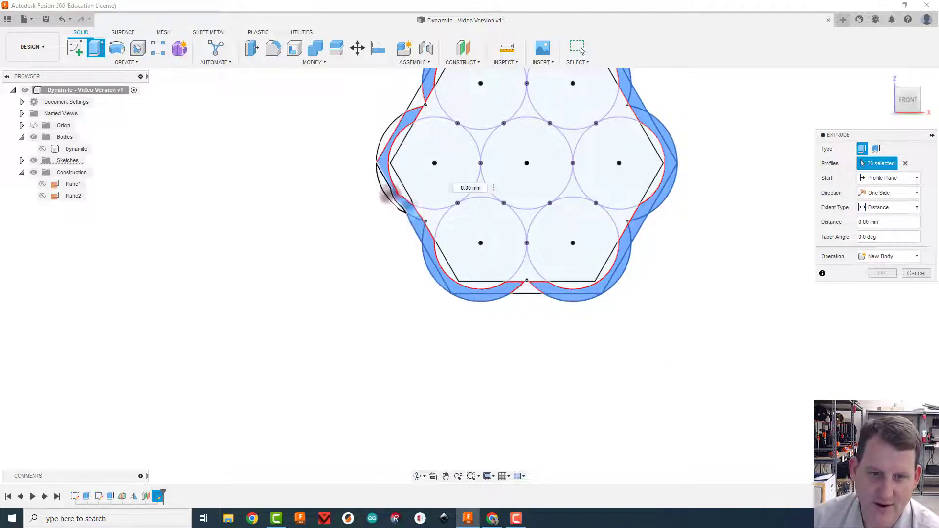
left_click(386, 136)
left_click(412, 99)
left_click(396, 221)
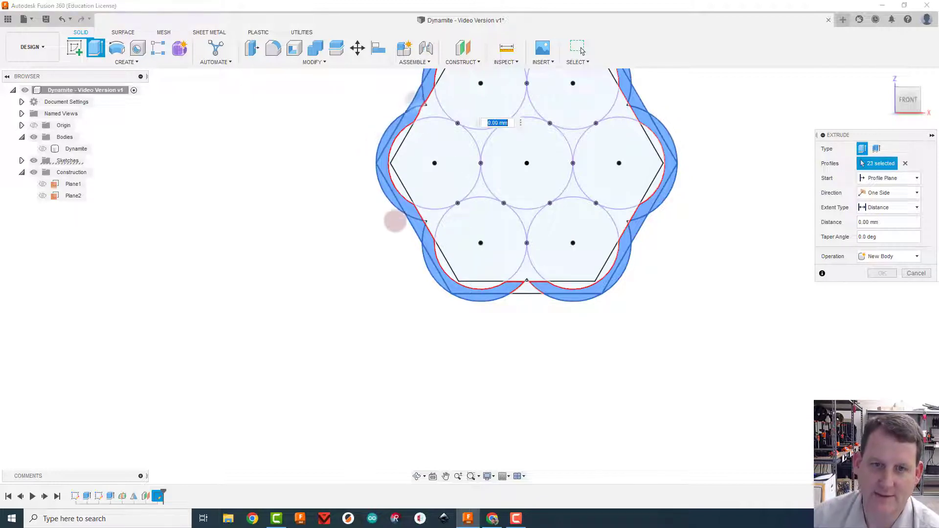
Show the Dynamite body again with the strap profile viewed at an angle
middle_click_drag(292, 279, 181, 383)
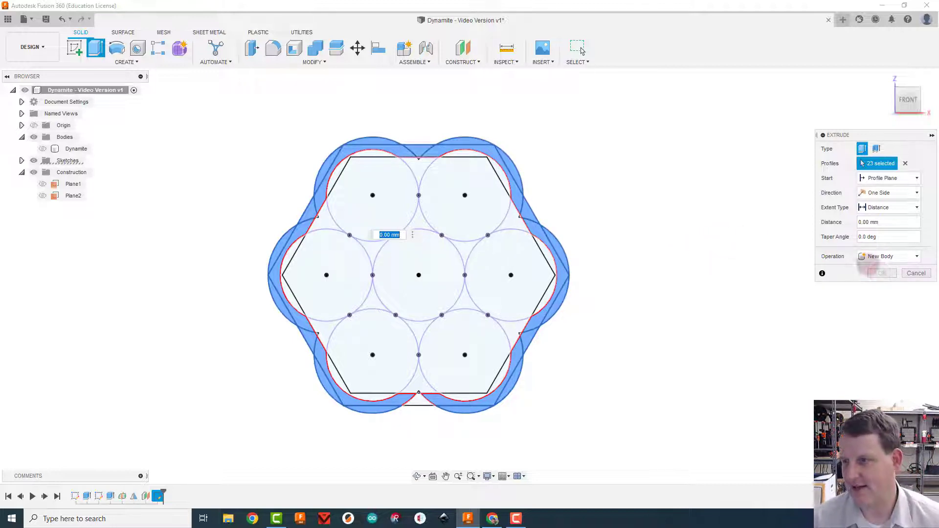
mouse_move(908, 100)
left_mouse_down()
mouse_move(834, 115)
mouse_move(903, 97)
left_mouse_up()
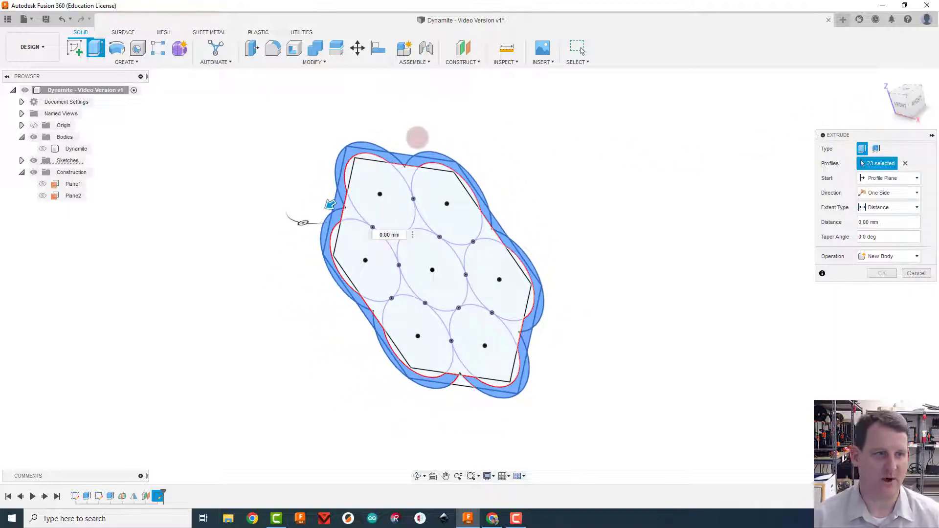
left_click(43, 149)
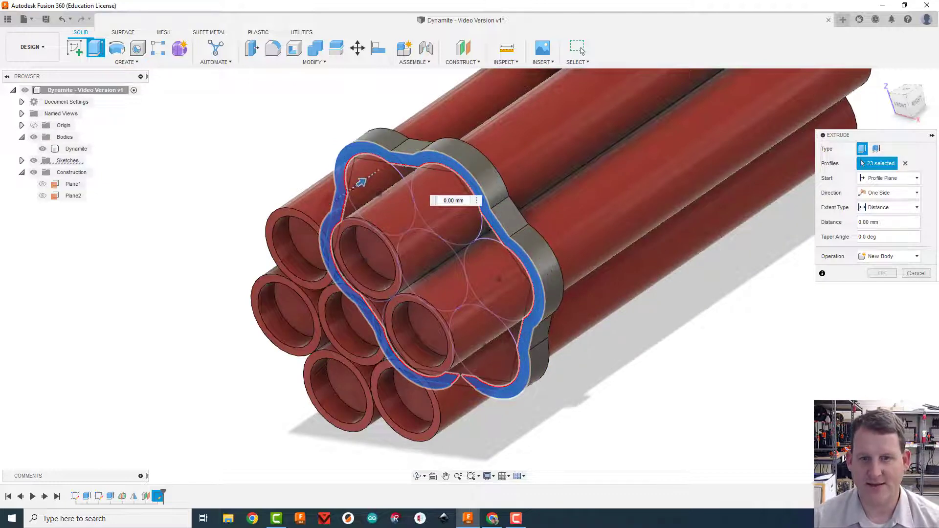
Extrude the selected strap regions by -12 mm along the tubes as a new body
left_click_drag(361, 183, 401, 155)
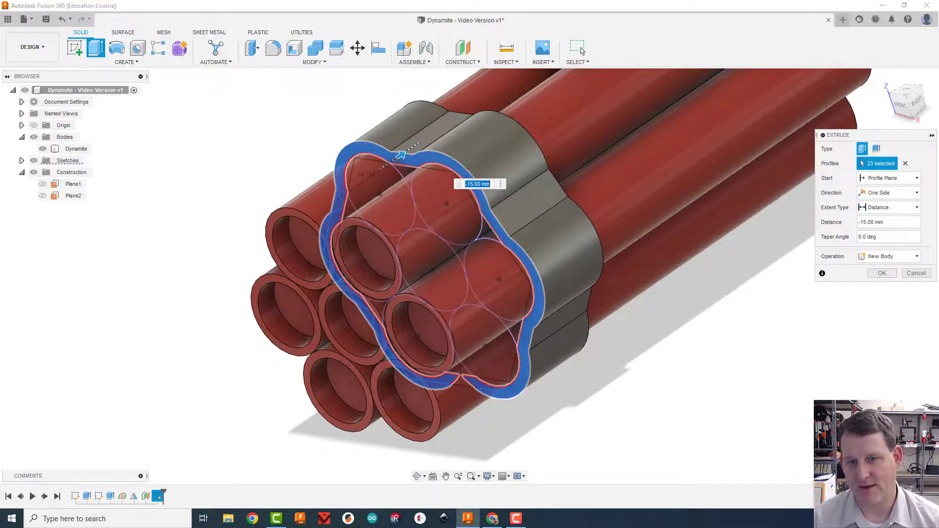
scroll(622, 215, "down", 3)
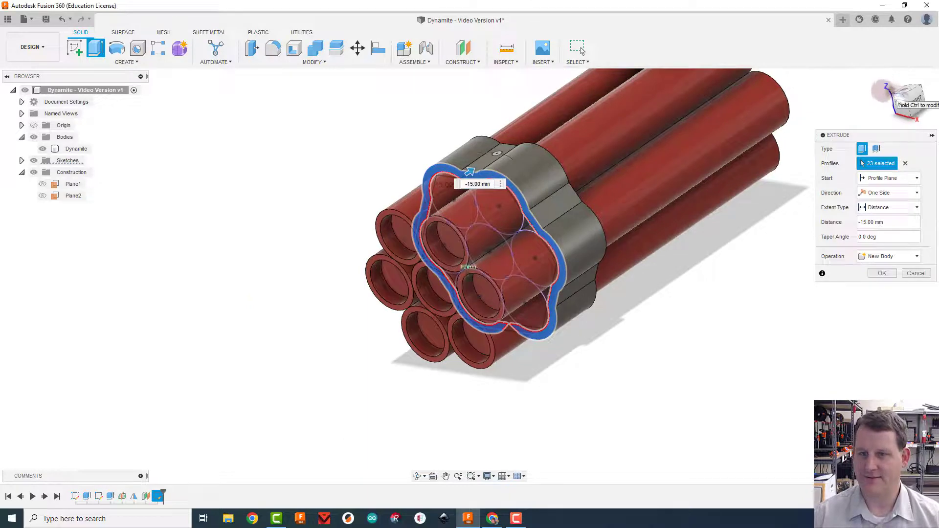
mouse_move(881, 91)
left_mouse_down()
mouse_move(841, 107)
mouse_move(857, 114)
left_mouse_up()
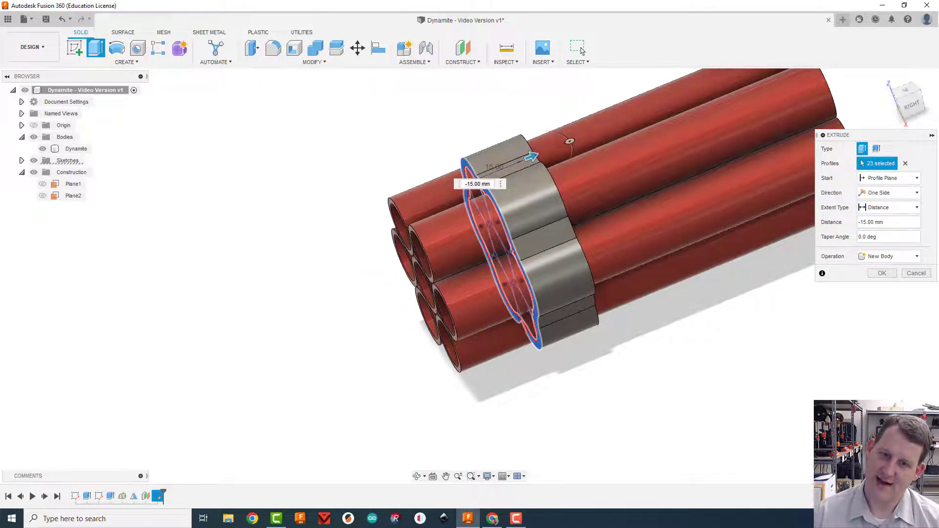
left_click_drag(532, 156, 520, 161)
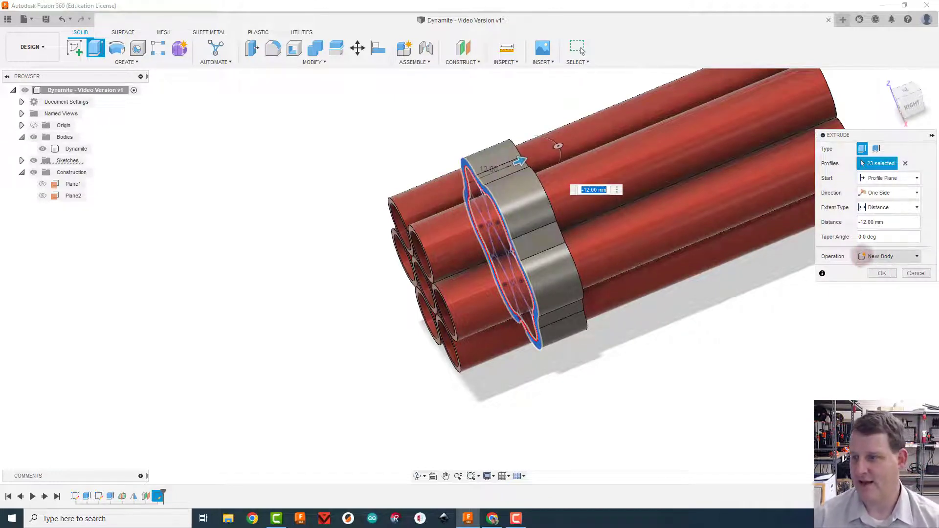
left_click(870, 256)
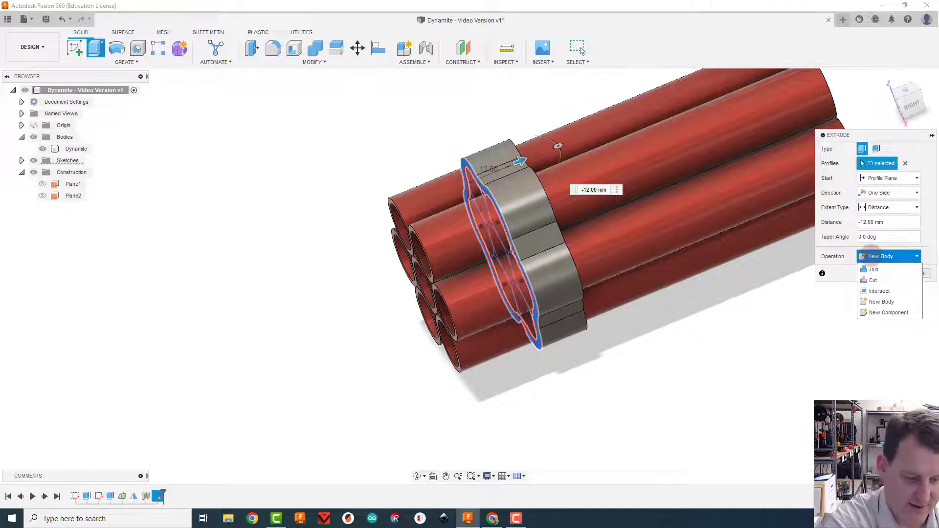
left_click(869, 255)
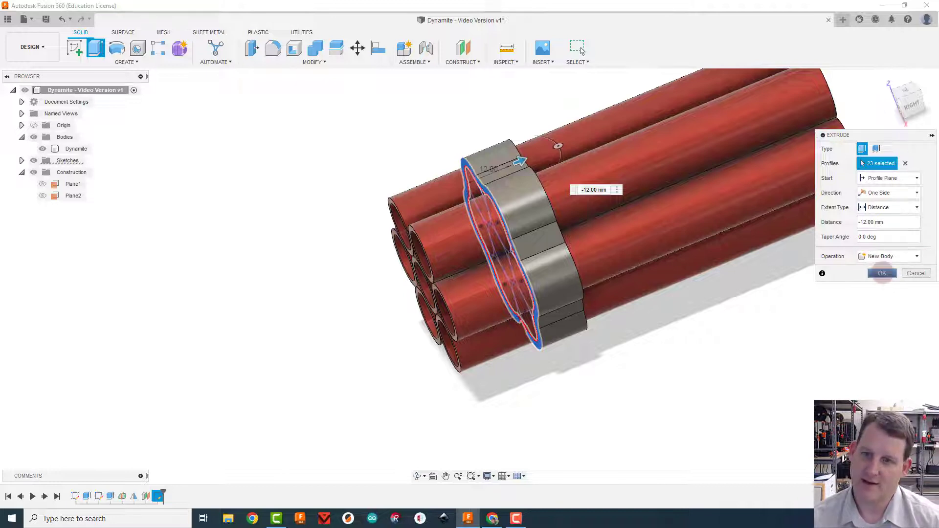
left_click(882, 273)
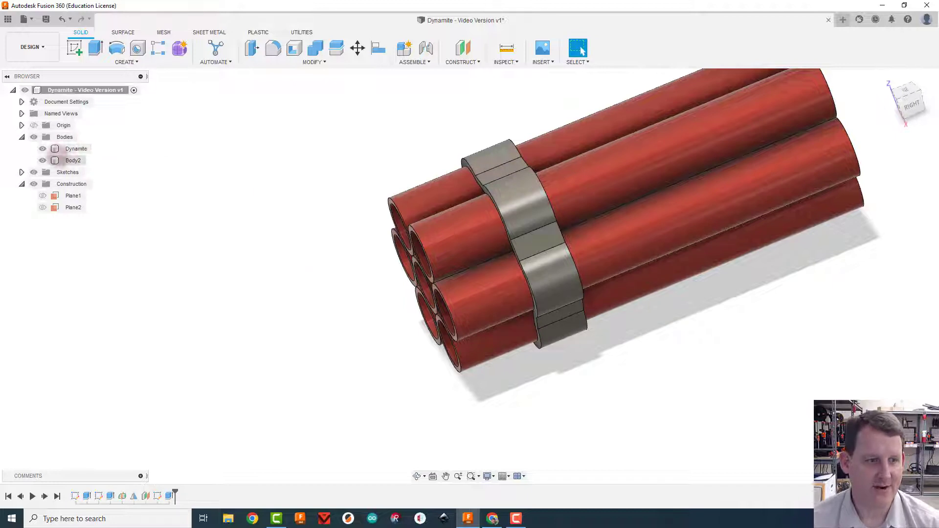
Rename the newly extruded strap body as Front Strap
double_click(73, 161)
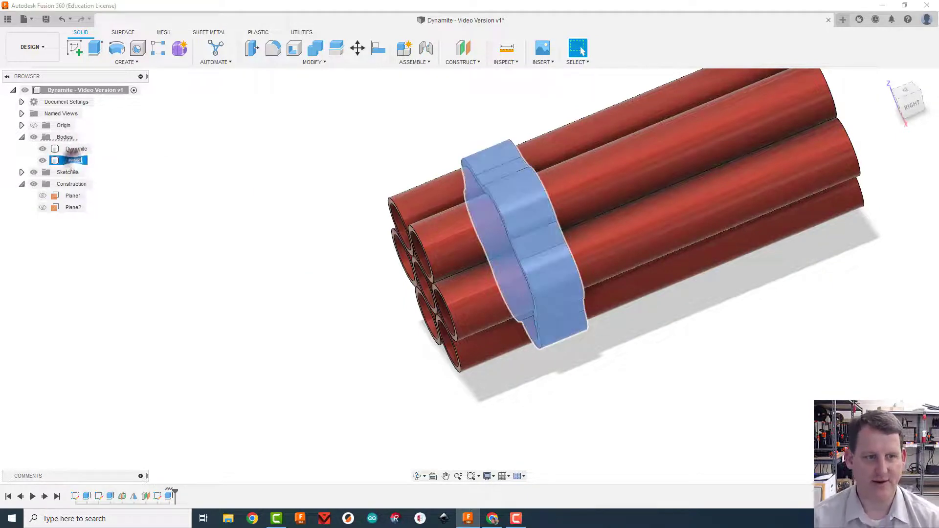
type("Front S")
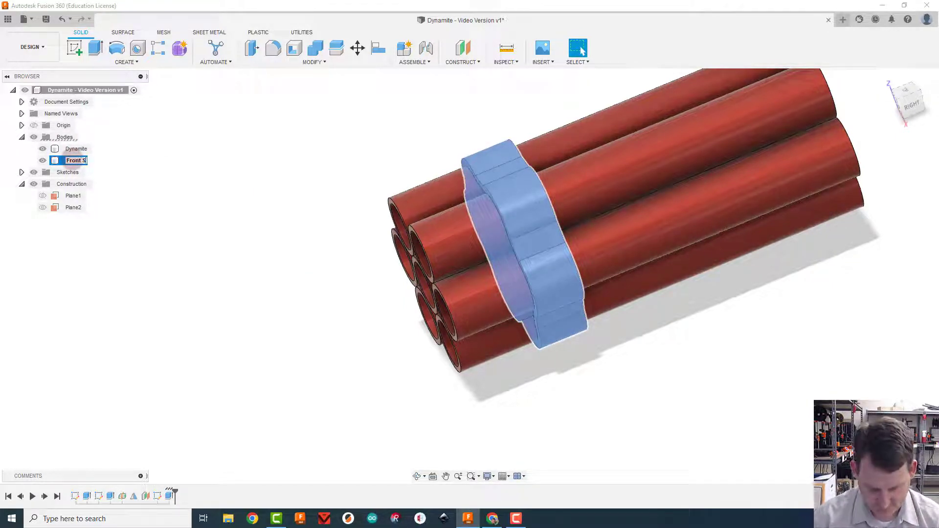
type("trap")
key("Return")
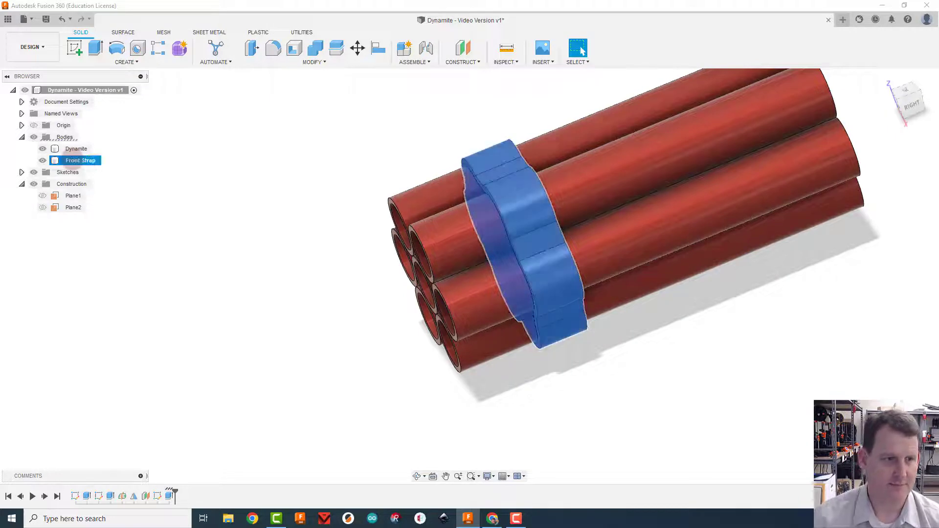
left_click(245, 194)
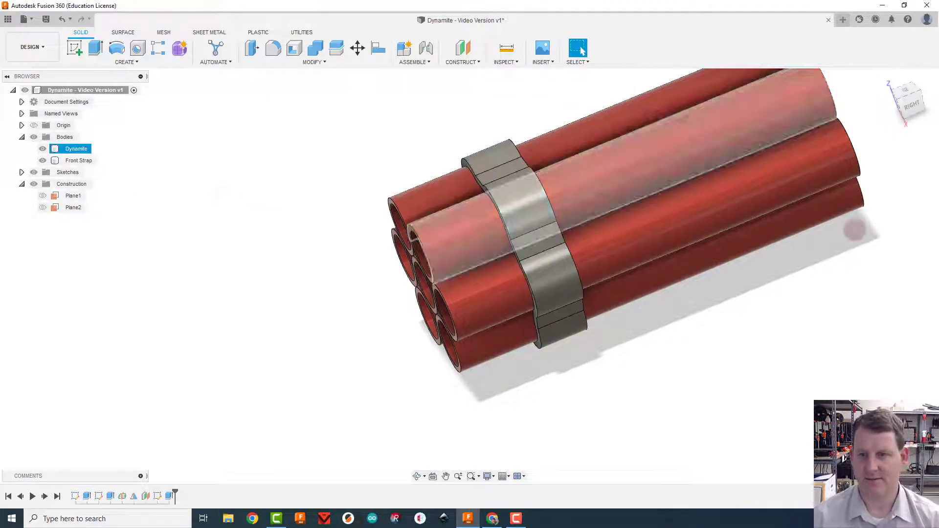
Edit the offset plane that carries the strap sketch and set its distance to -15 mm
middle_click_drag(893, 218, 732, 274)
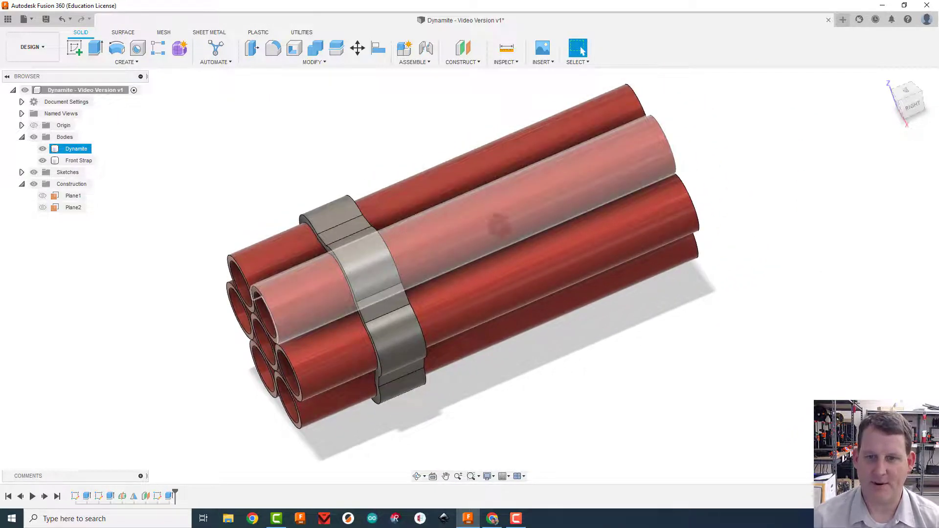
mouse_move(913, 108)
left_mouse_down()
mouse_move(933, 91)
mouse_move(804, 142)
left_mouse_up()
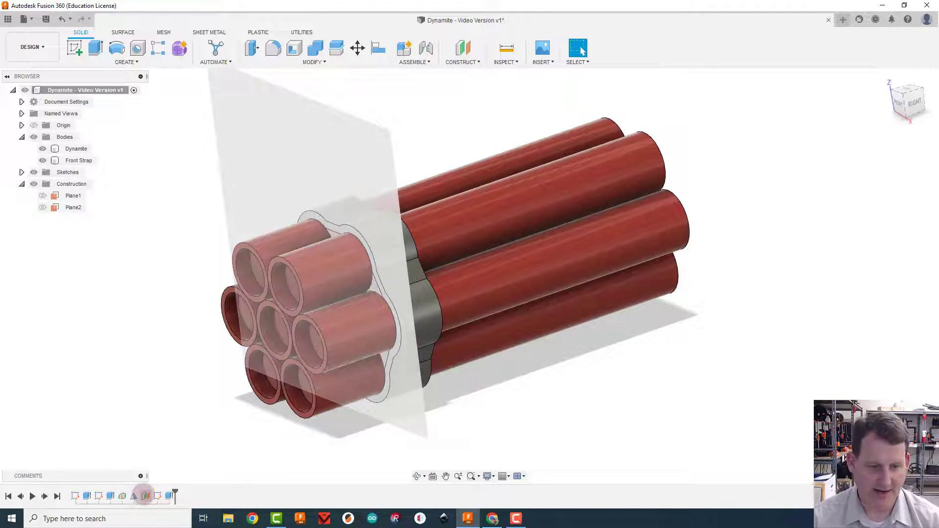
right_click(146, 496)
left_click(169, 406)
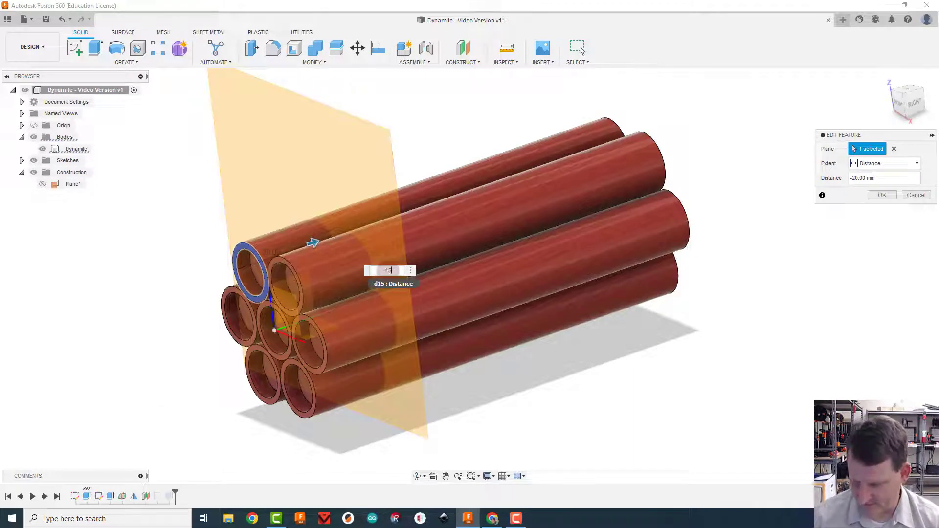
key("Return")
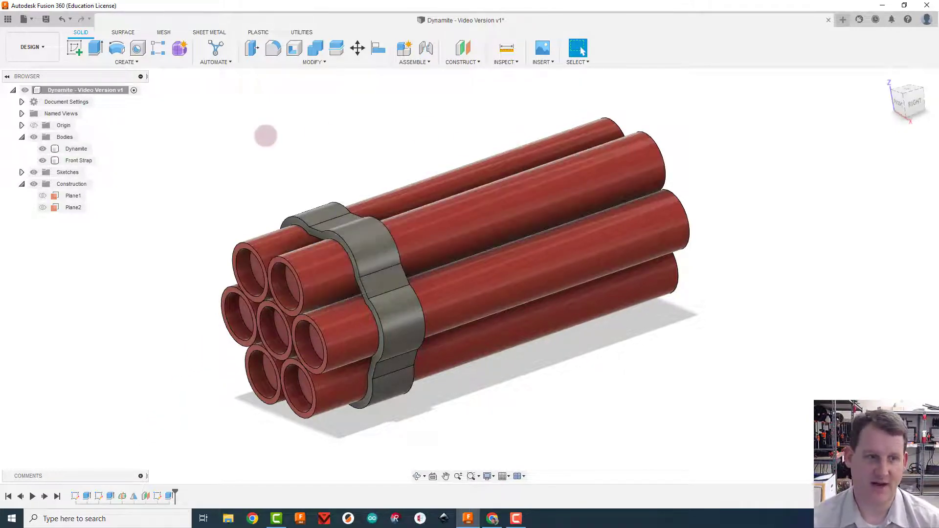
Show the tubes' midplane, Plane1, and mirror the Front Strap body across it as a new body
left_click(43, 195)
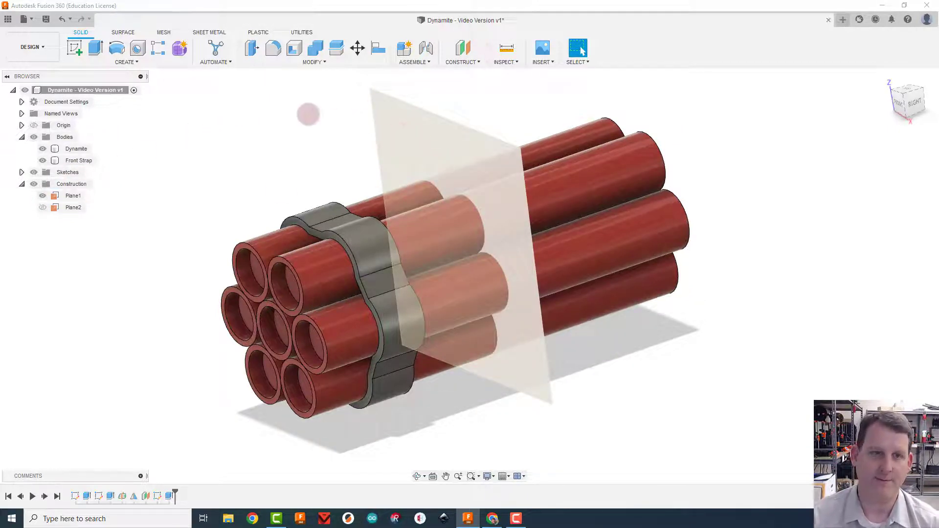
left_click(125, 62)
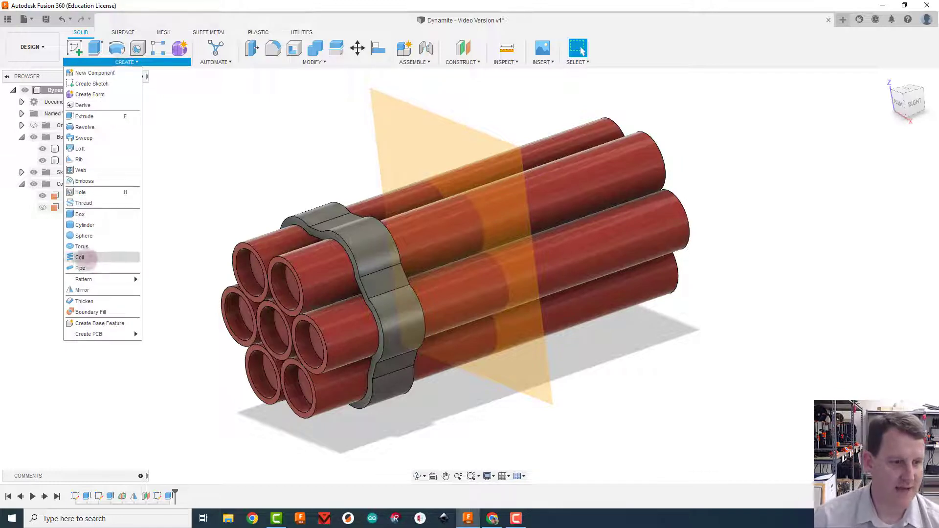
left_click(91, 288)
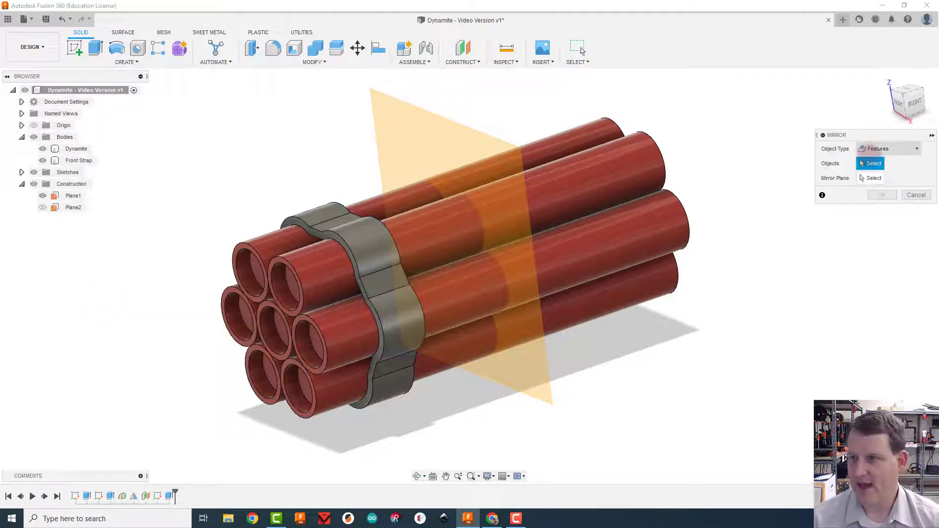
left_click(878, 148)
left_click(875, 161)
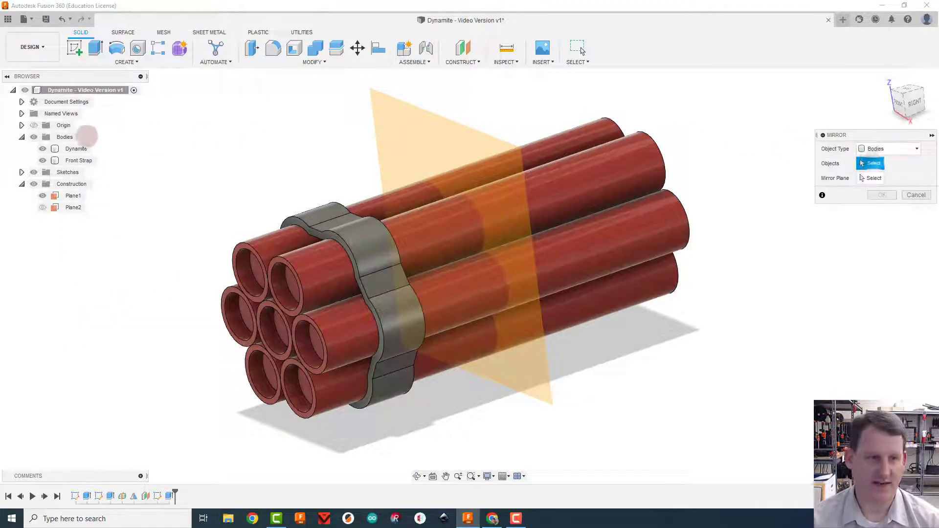
left_click(79, 161)
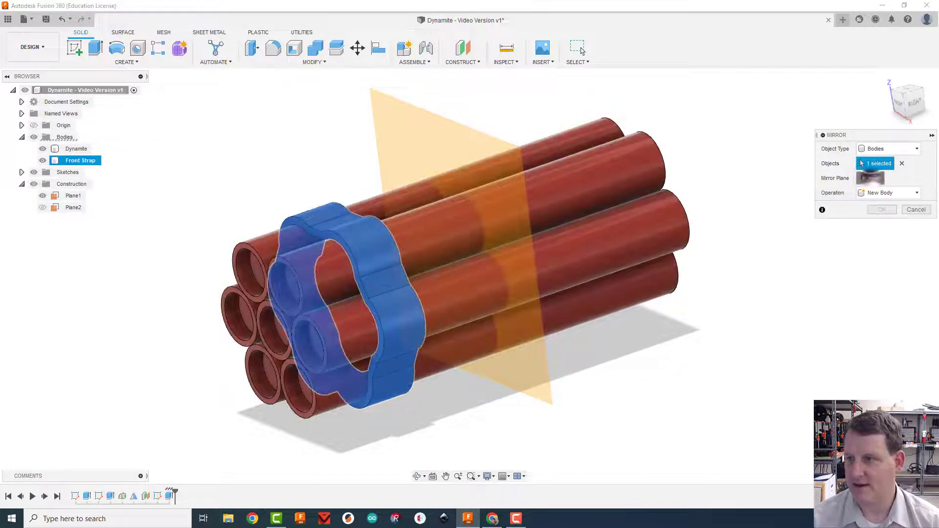
left_click(389, 124)
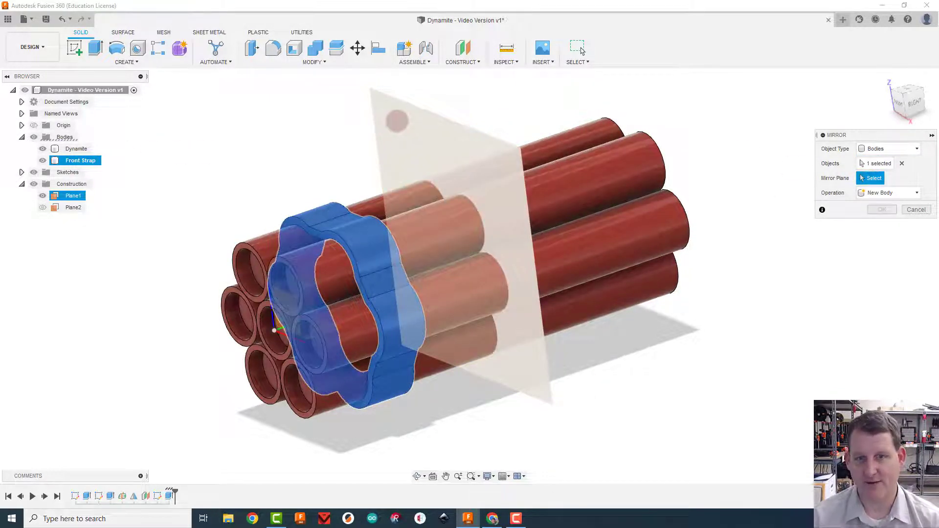
left_click(396, 123)
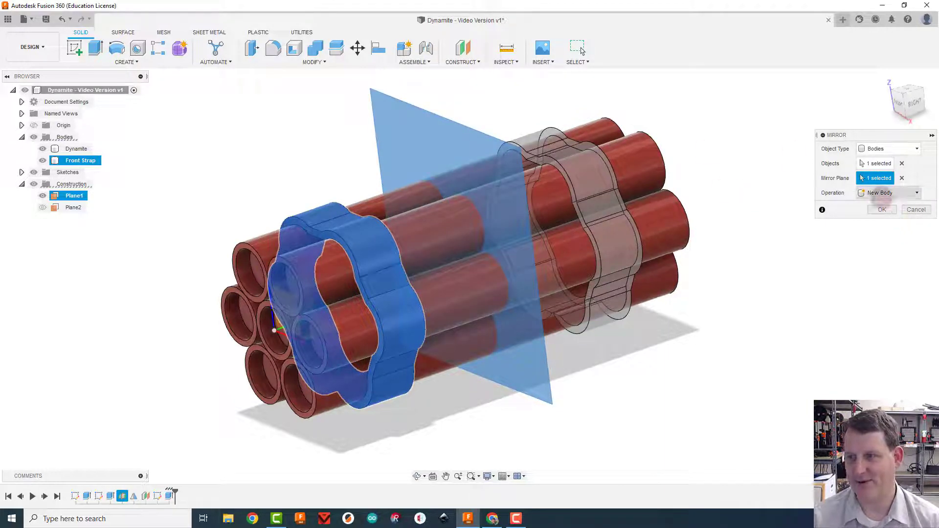
left_click(883, 194)
left_click(882, 206)
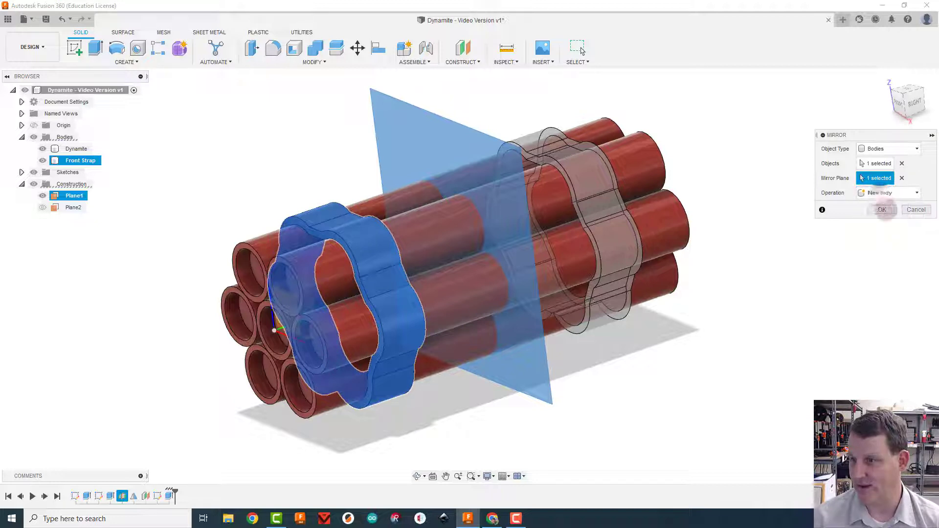
left_click(882, 209)
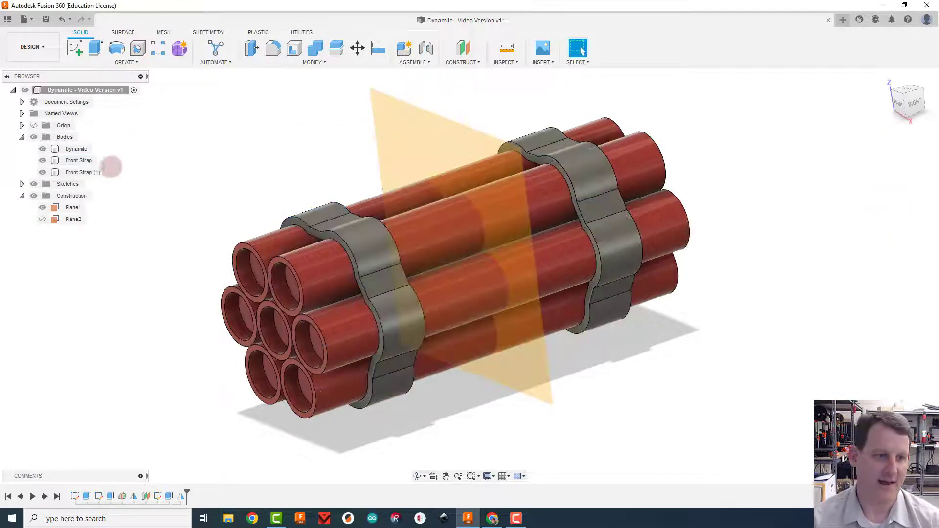
Rename the mirrored strap body as Back Strap
left_click(81, 172)
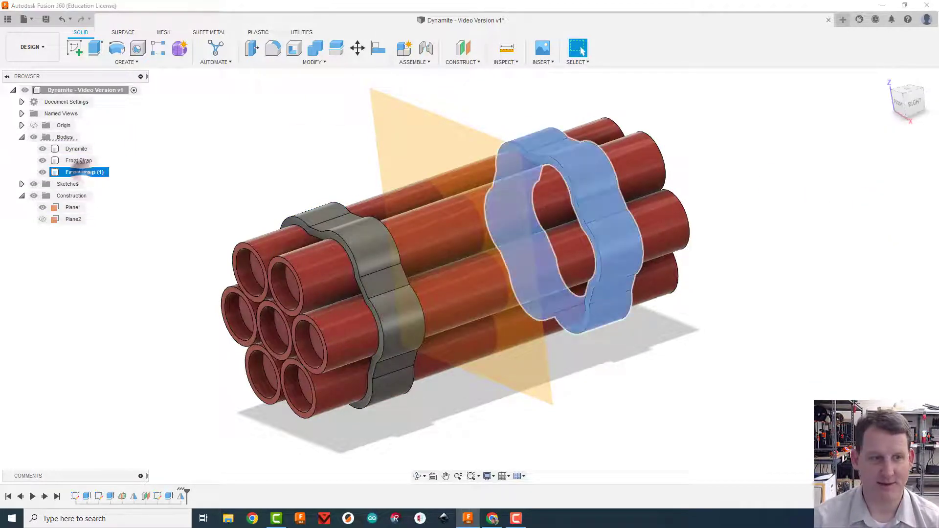
double_click(80, 172)
type("Back")
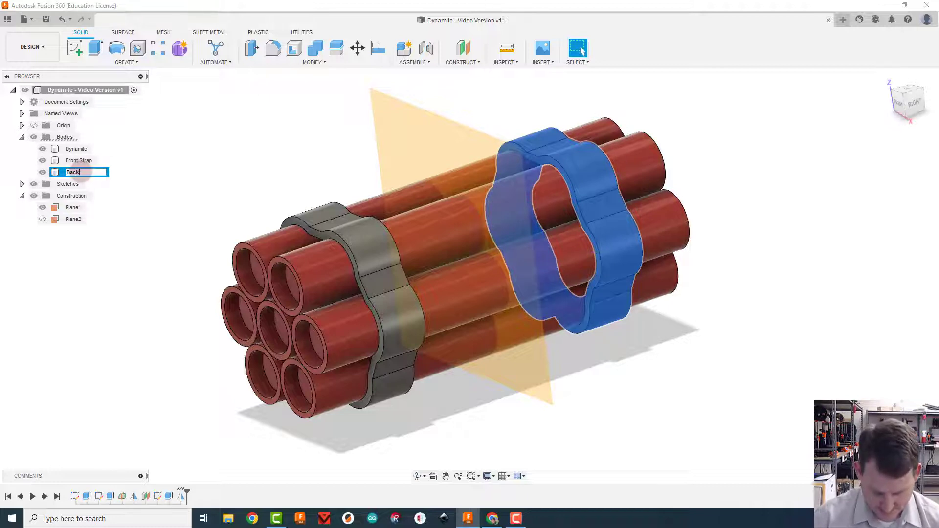
type(" Strap")
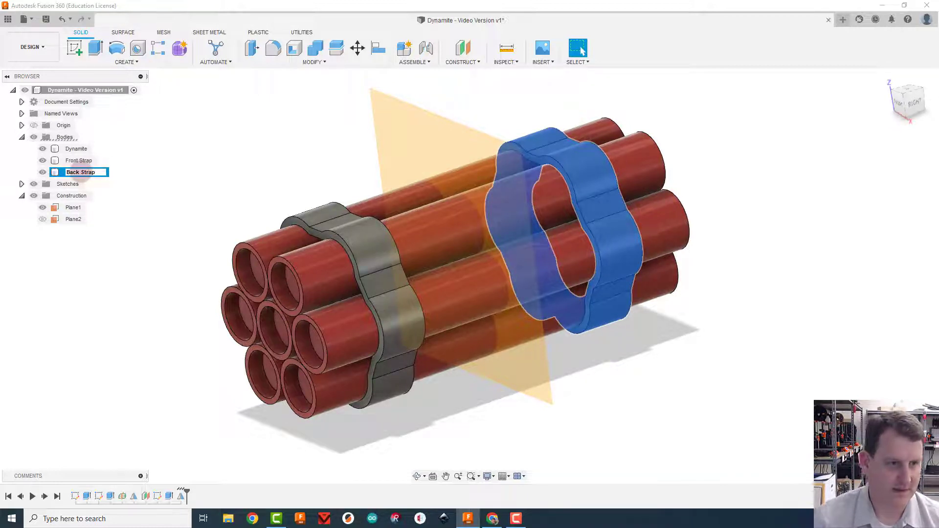
key("Return")
left_click(179, 169)
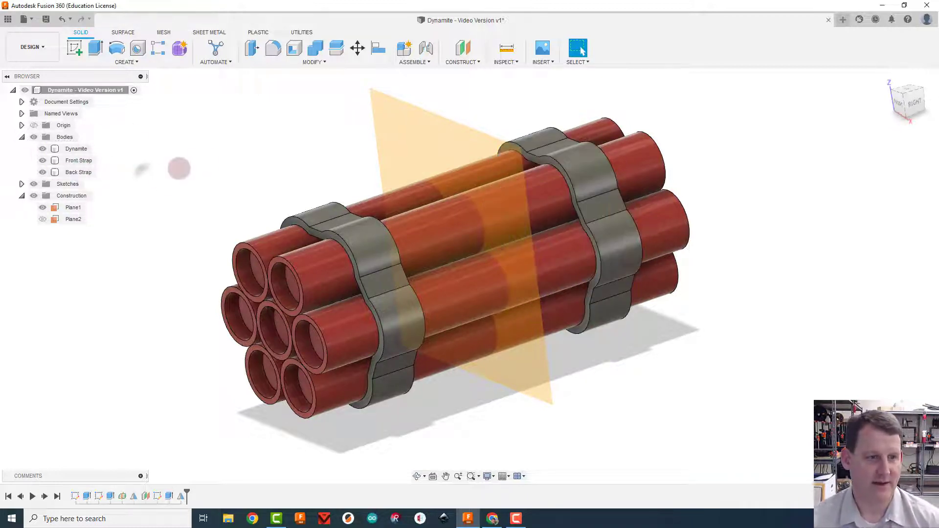
Hide construction plane Plane1 and clear the selection
left_click(49, 207)
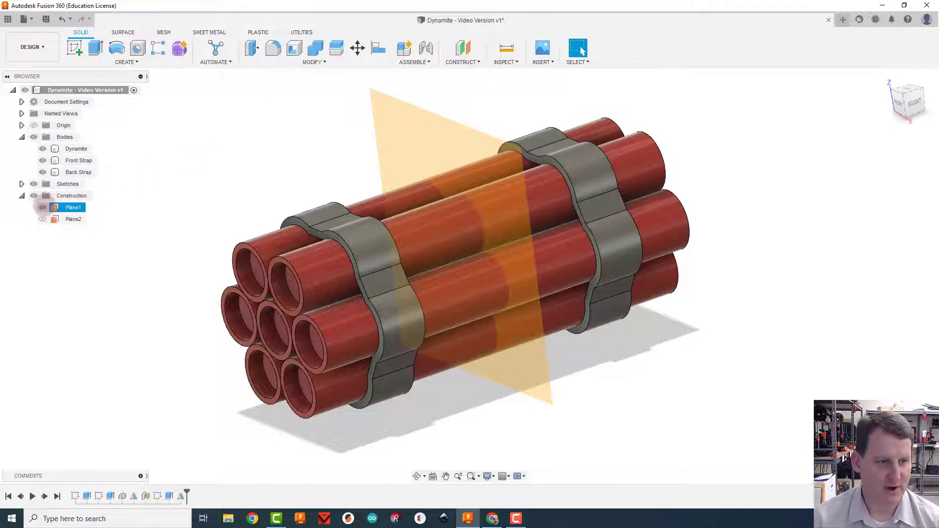
left_click(42, 207)
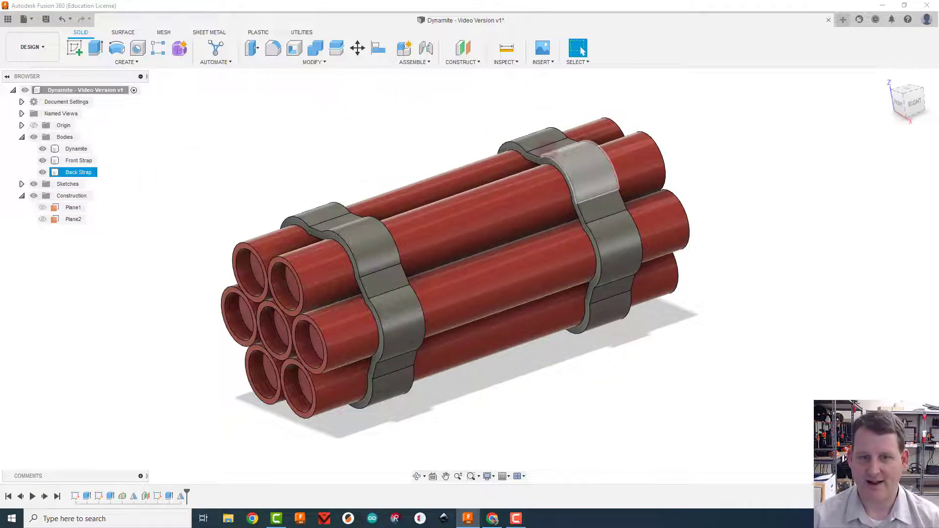
left_click(76, 149)
left_click(688, 328)
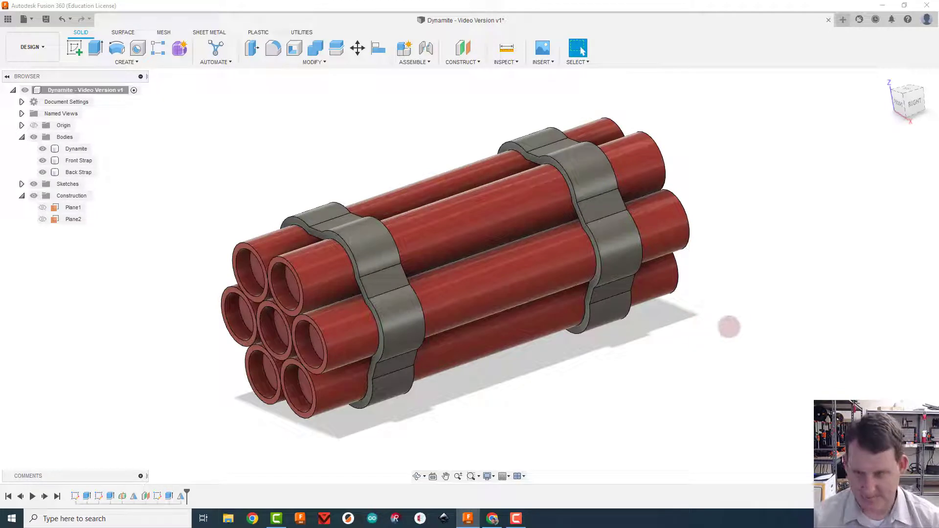
Apply the Paint - Metallic (Black) appearance to both the Back Strap and Front Strap bodies
key("a")
scroll(791, 370, "down", 1)
scroll(793, 367, "up", 5)
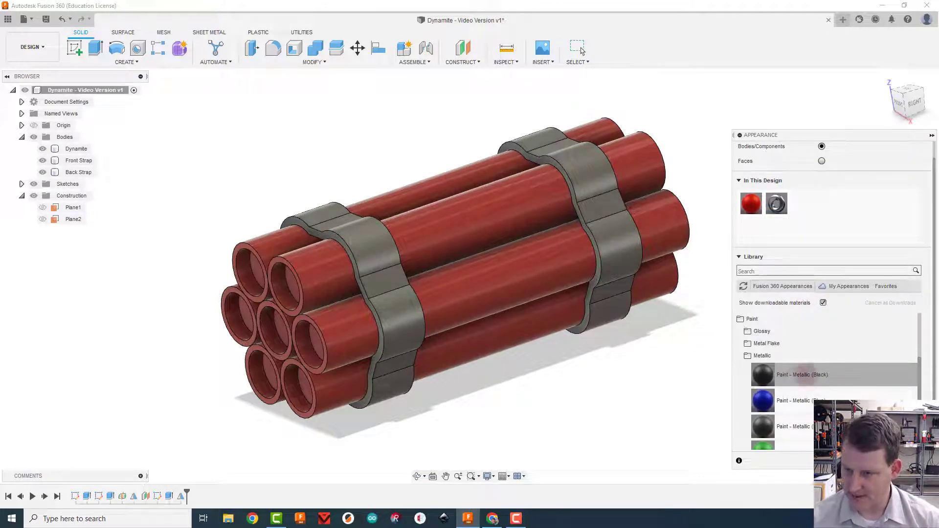
mouse_move(795, 374)
left_mouse_down()
mouse_move(660, 303)
mouse_move(618, 243)
left_mouse_up()
mouse_move(763, 375)
left_mouse_down()
mouse_move(489, 333)
mouse_move(393, 287)
left_mouse_up()
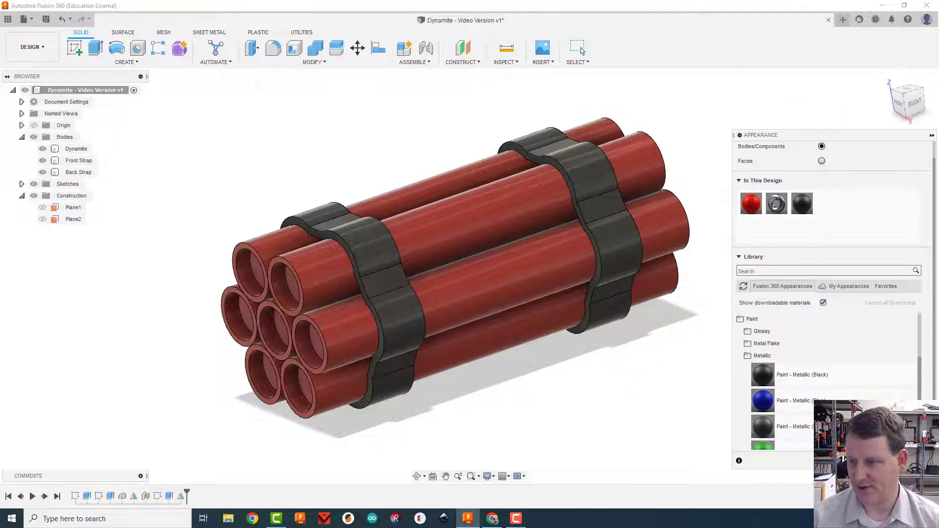
left_click(915, 461)
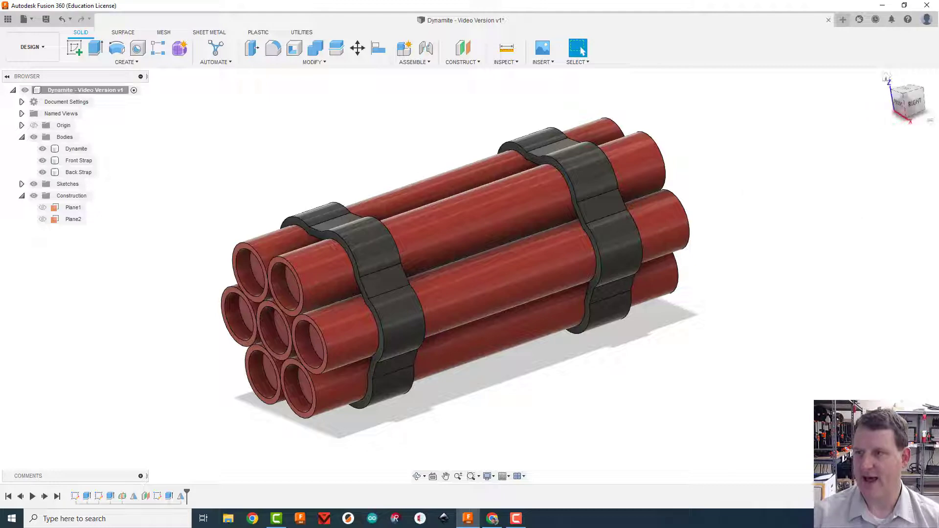
mouse_move(902, 101)
left_mouse_down()
mouse_move(922, 108)
mouse_move(932, 95)
mouse_move(891, 104)
left_mouse_up()
left_click(886, 77)
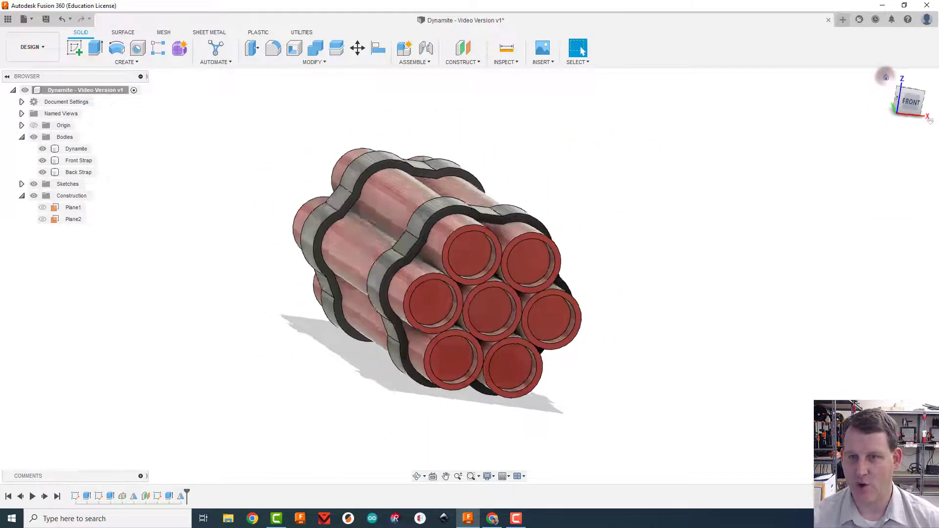
left_click(468, 258)
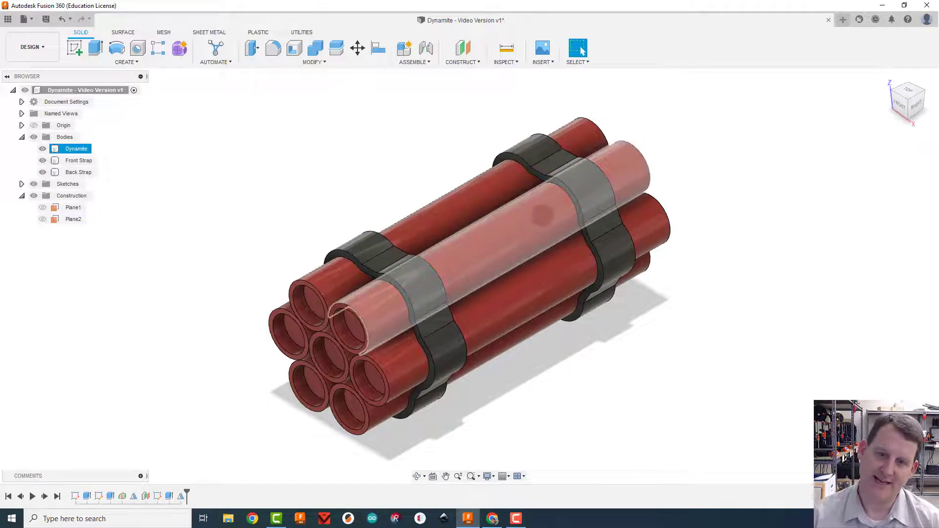
left_click(409, 147)
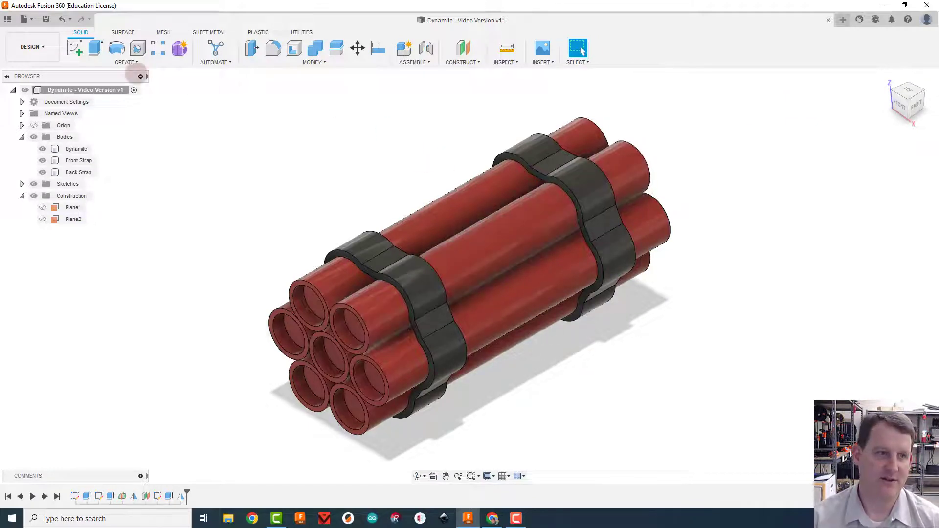
left_click(75, 47)
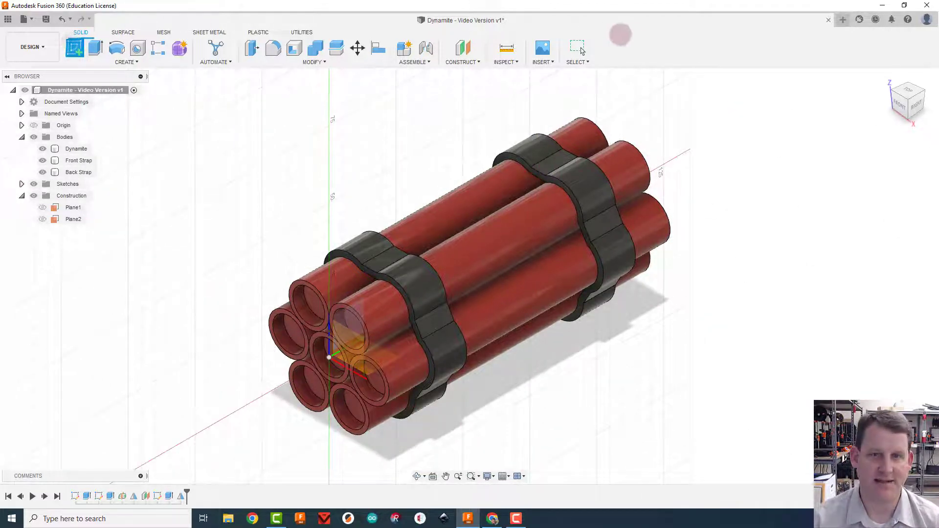
left_click(581, 49)
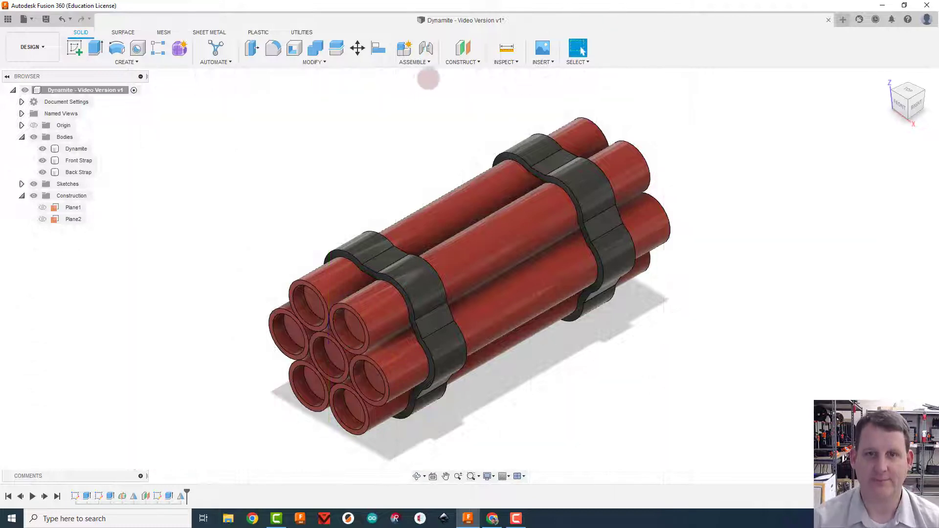
Create a construction plane tangent to the outer face of the bundle's upper front tube, at an angle of 45 degrees
left_click(461, 62)
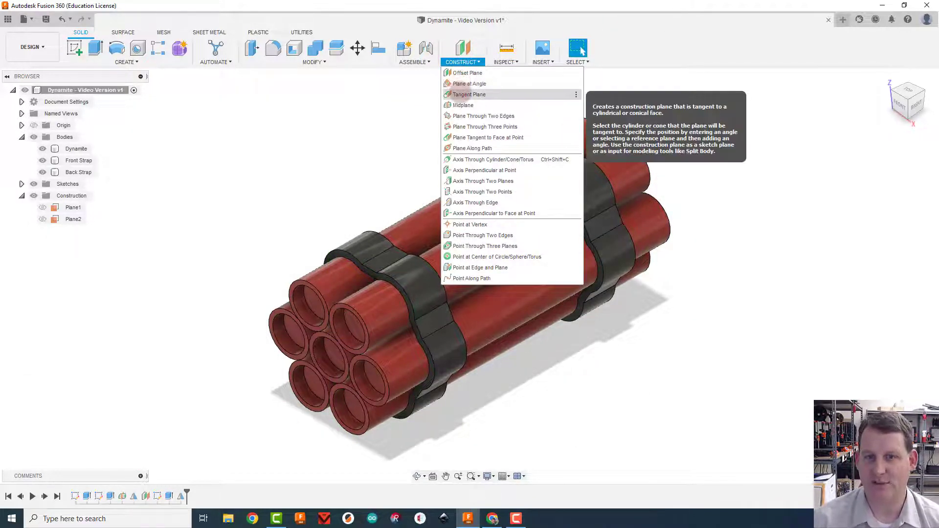
left_click(465, 94)
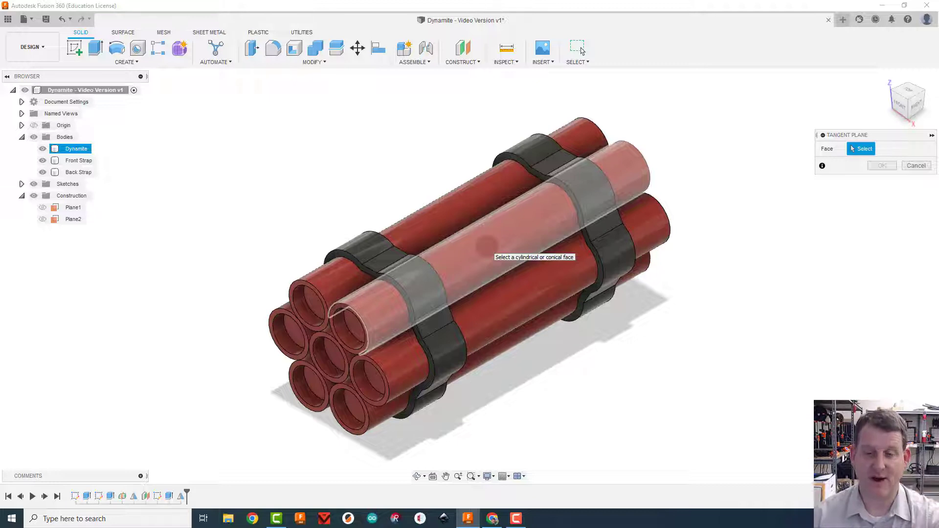
left_click(503, 239)
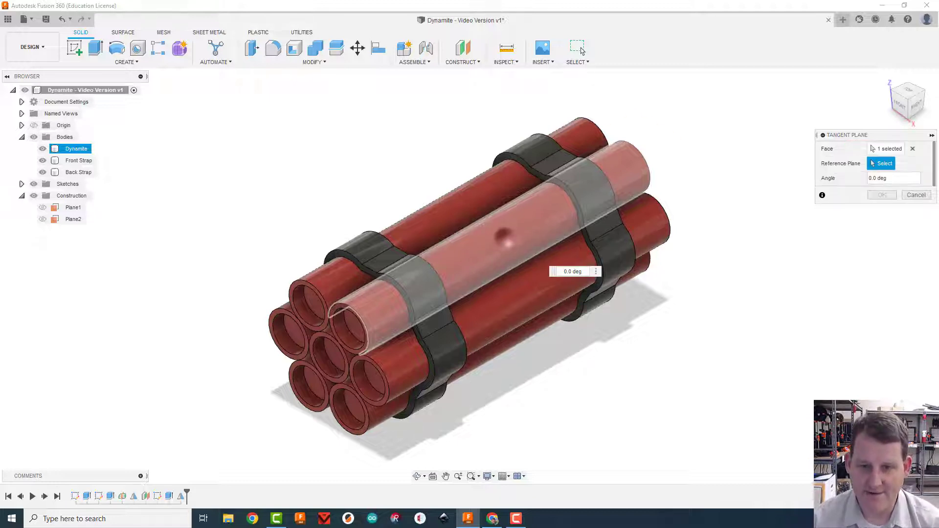
left_click(908, 106)
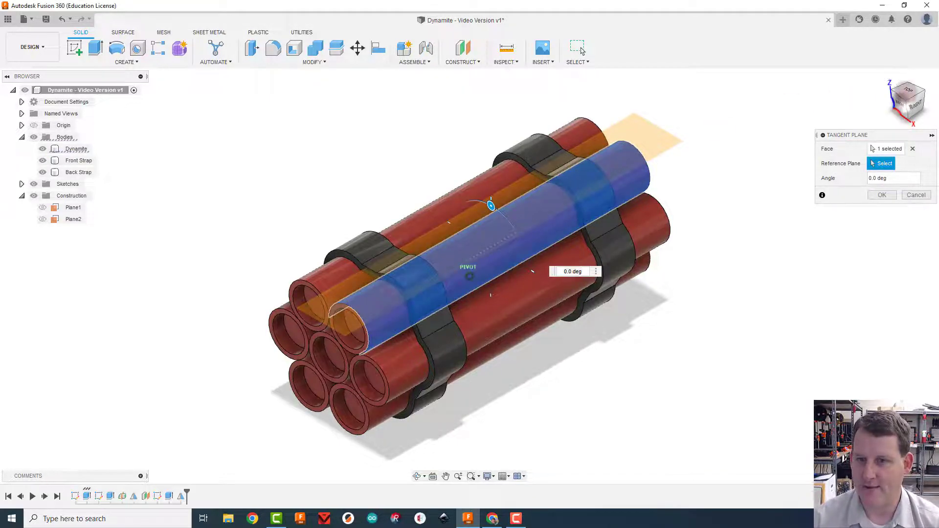
left_click(906, 77)
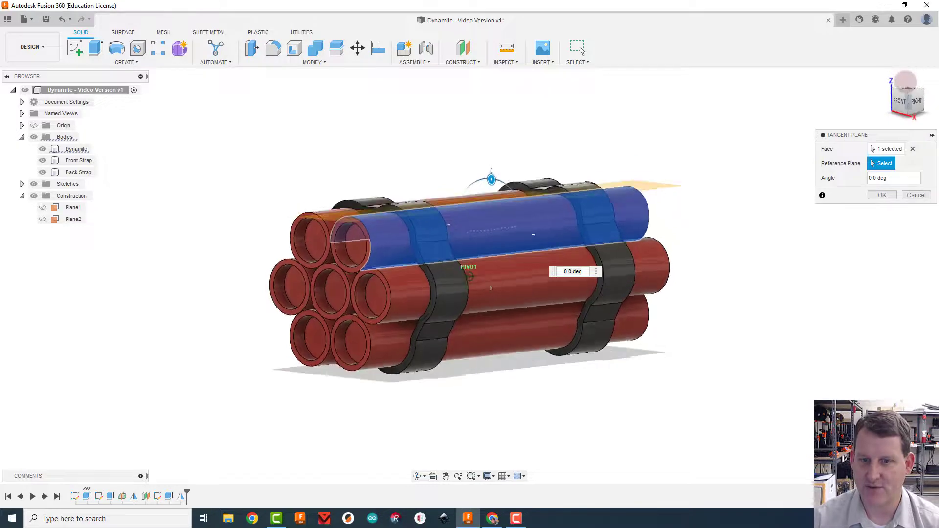
left_click_drag(492, 182, 517, 201)
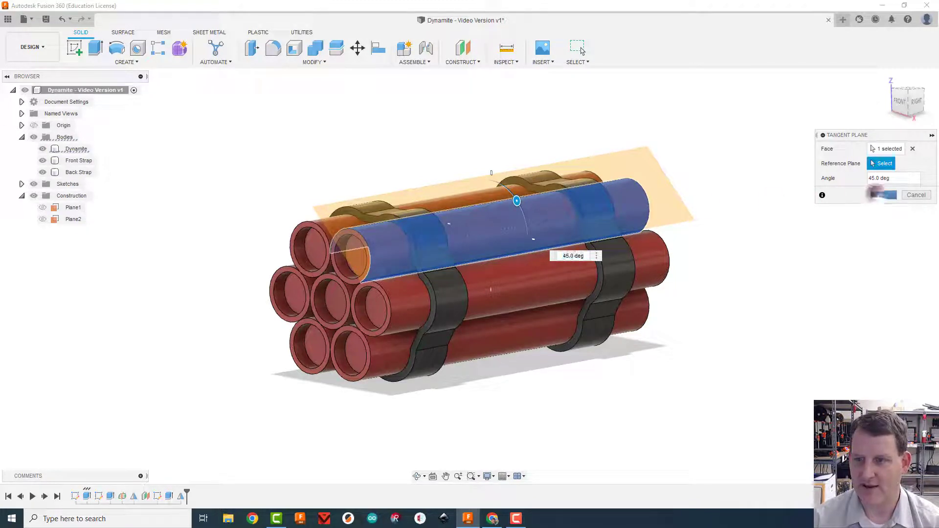
left_click(883, 195)
mouse_move(468, 276)
middle_mouse_down("shift")
mouse_move(494, 281)
mouse_move(477, 259)
middle_mouse_up("shift")
left_click(504, 238)
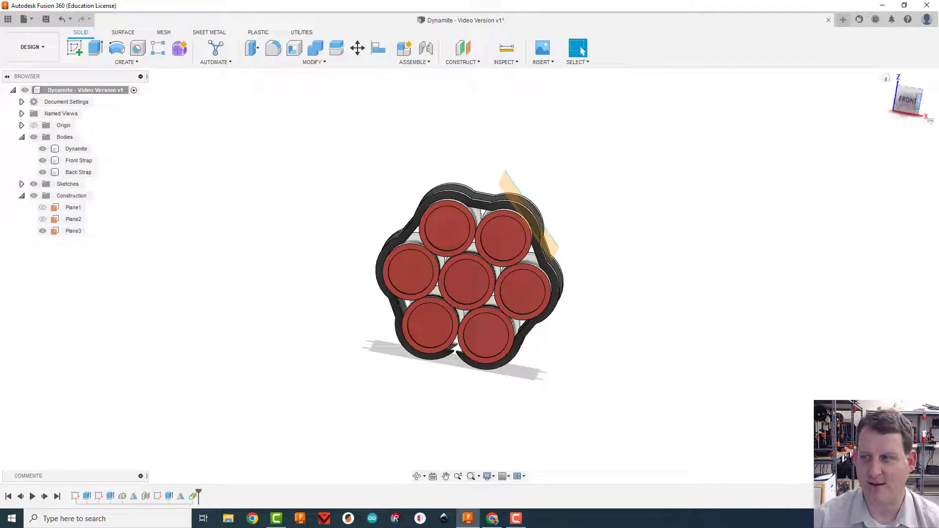
Start a sketch on the new tangent plane, with the tubes running horizontally across the view
left_click(887, 78)
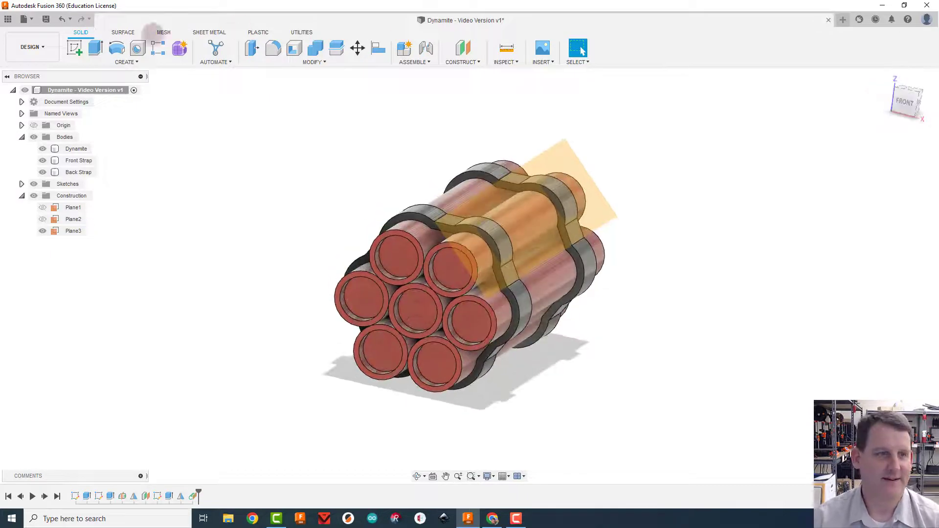
left_click(75, 47)
left_click(557, 156)
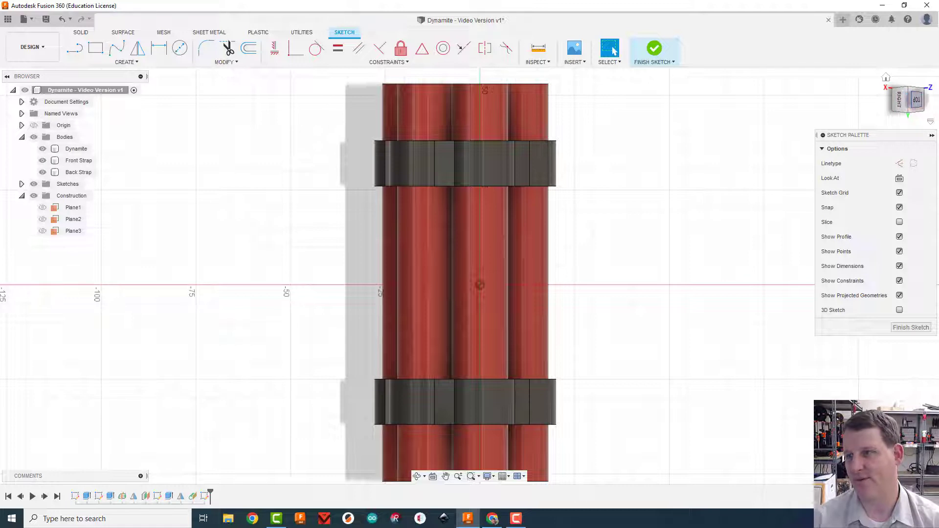
left_click(885, 77)
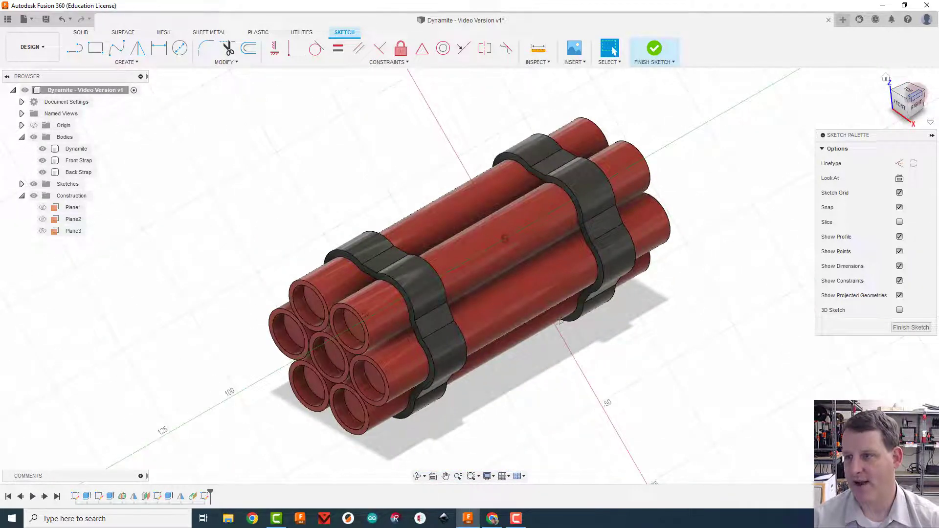
left_click(914, 93)
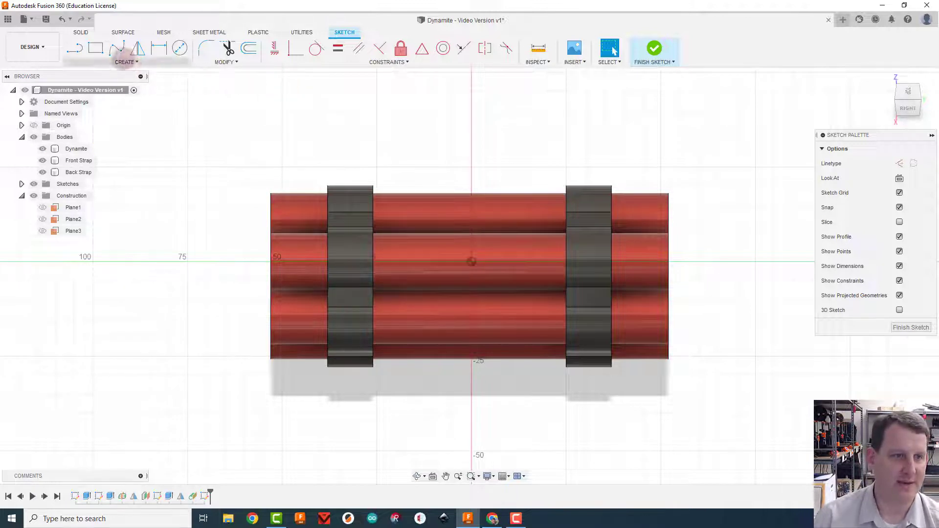
left_click(126, 60)
left_click(83, 181)
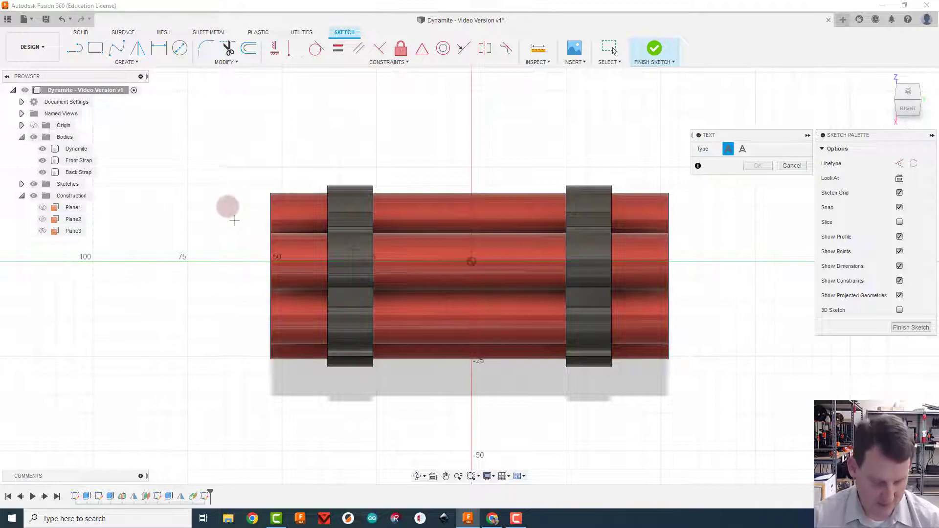
key("Escape")
left_click(279, 210)
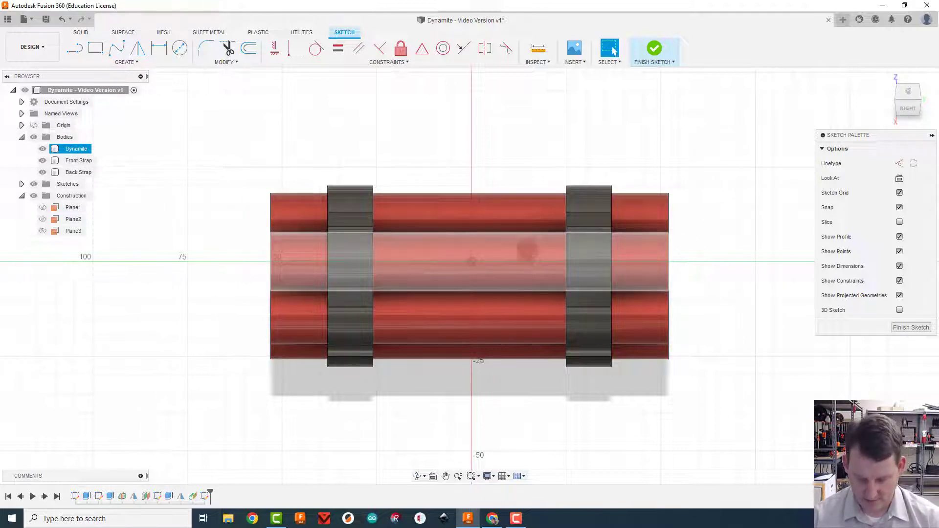
left_click(783, 238)
Project the outer face of the tube touching the tangent plane into the sketch, with the projection link kept on
key("p")
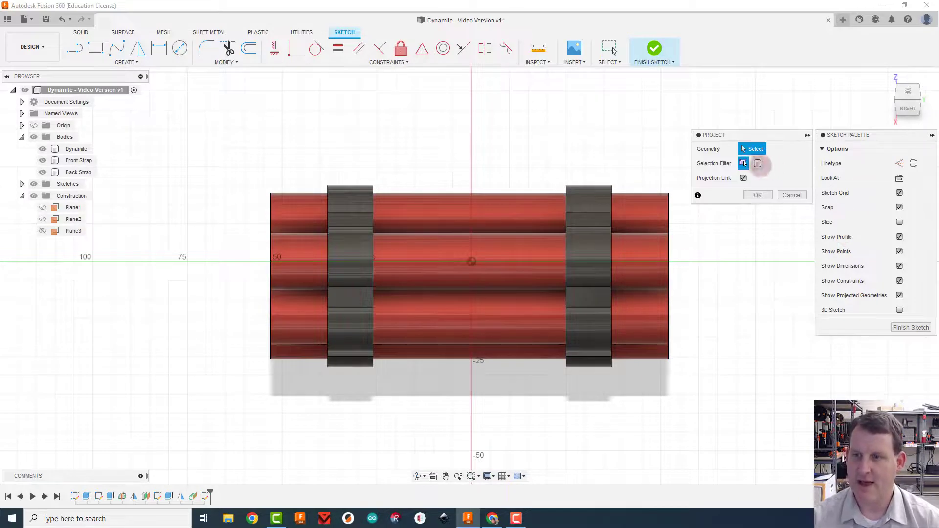
left_click(437, 254)
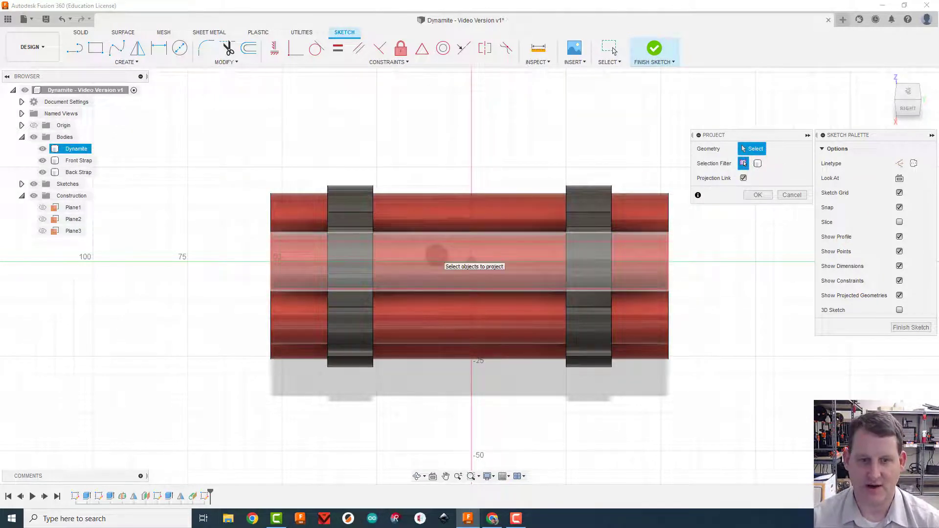
left_click(437, 254)
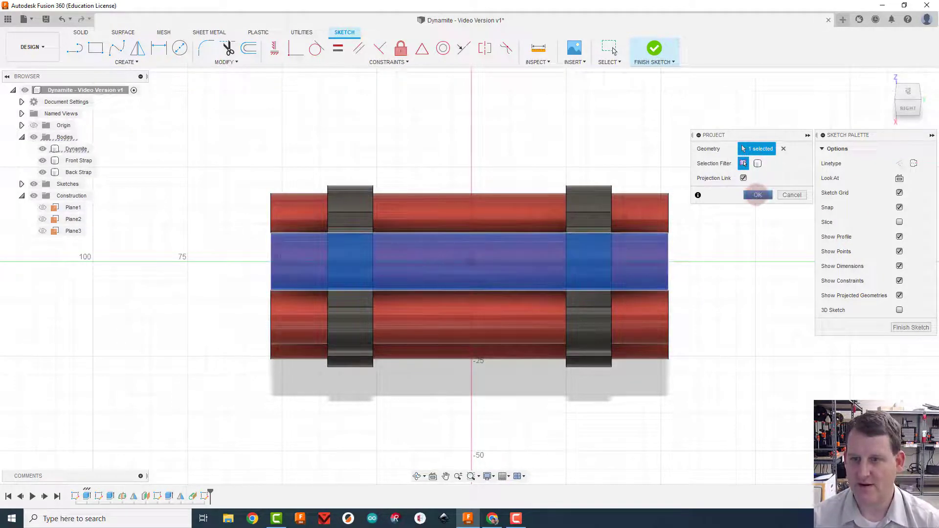
left_click(758, 195)
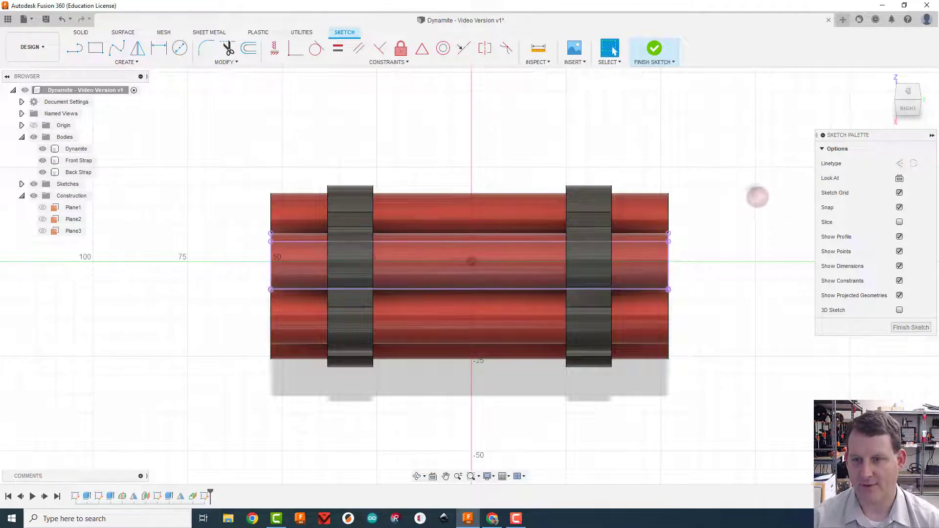
Hide the Dynamite, Front Strap and Back Strap bodies so only the projected outline remains
left_click(43, 149)
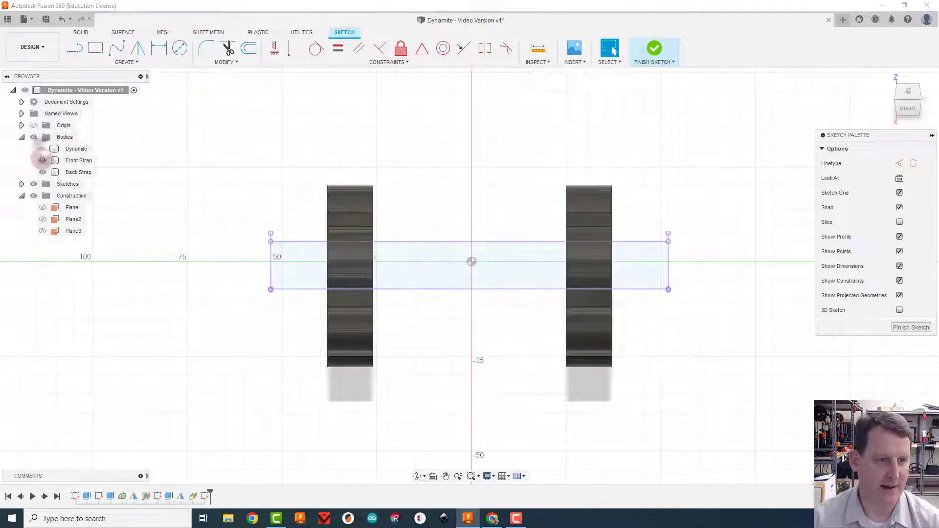
left_click(42, 161)
left_click(42, 172)
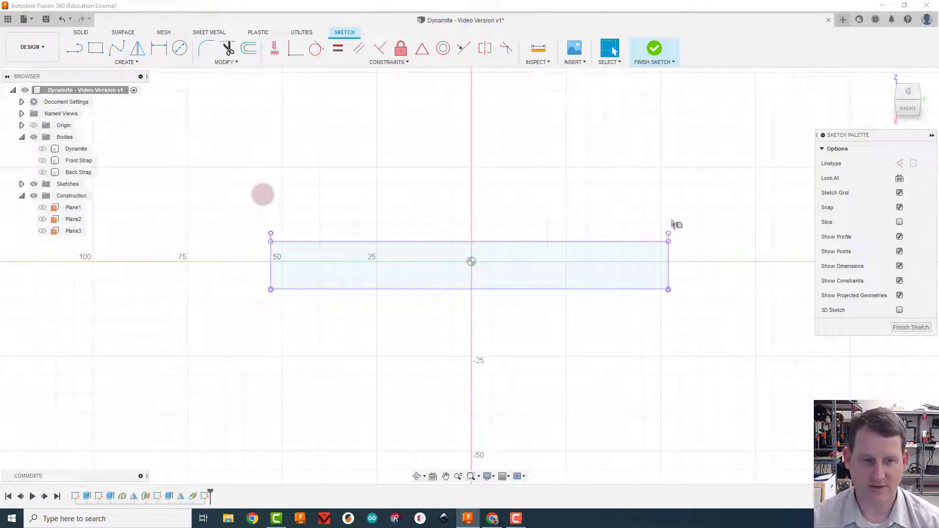
Add the sketch text TNT in a frame spanning the projected tube's opposite corners, aligned to center and middle
left_click(123, 60)
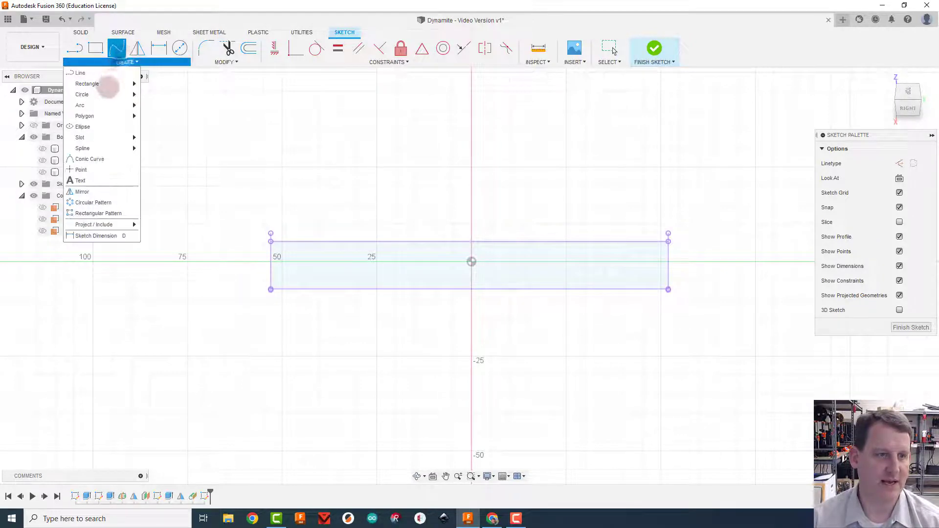
left_click(98, 174)
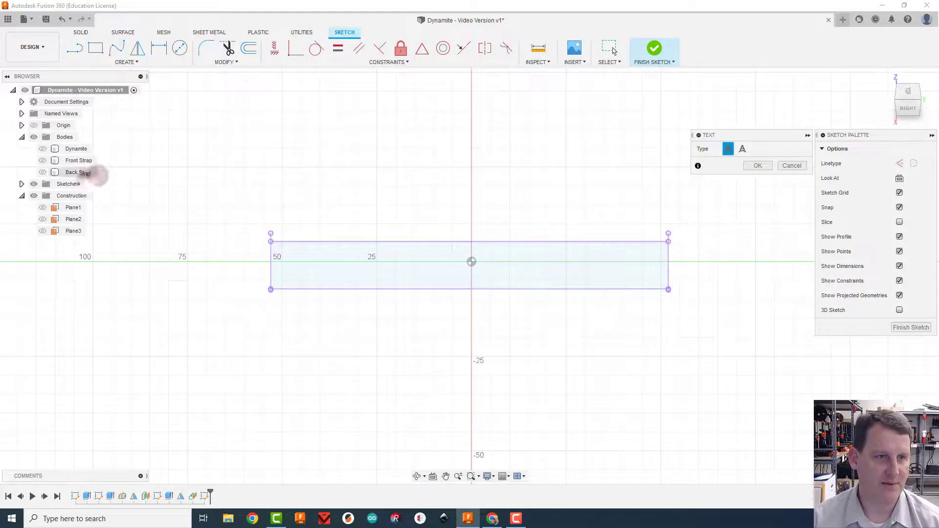
left_click(270, 233)
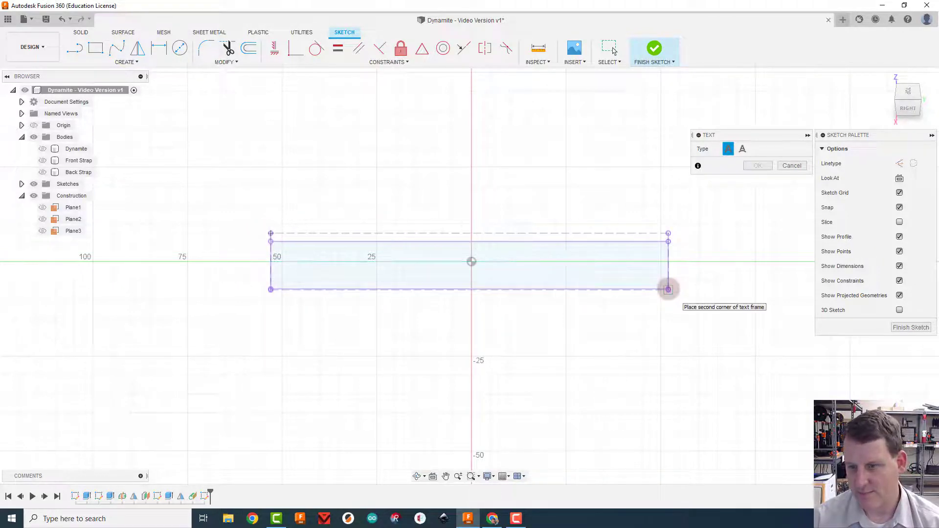
left_click(668, 289)
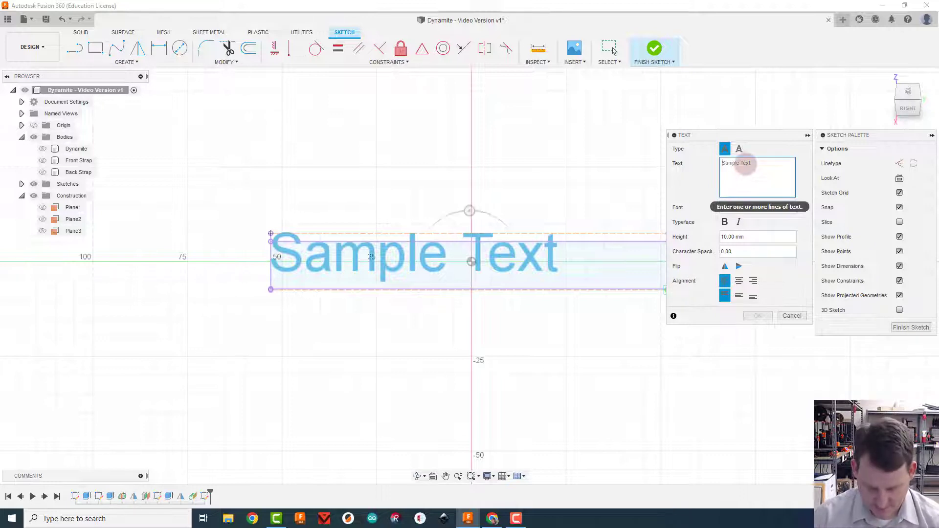
type("TNT")
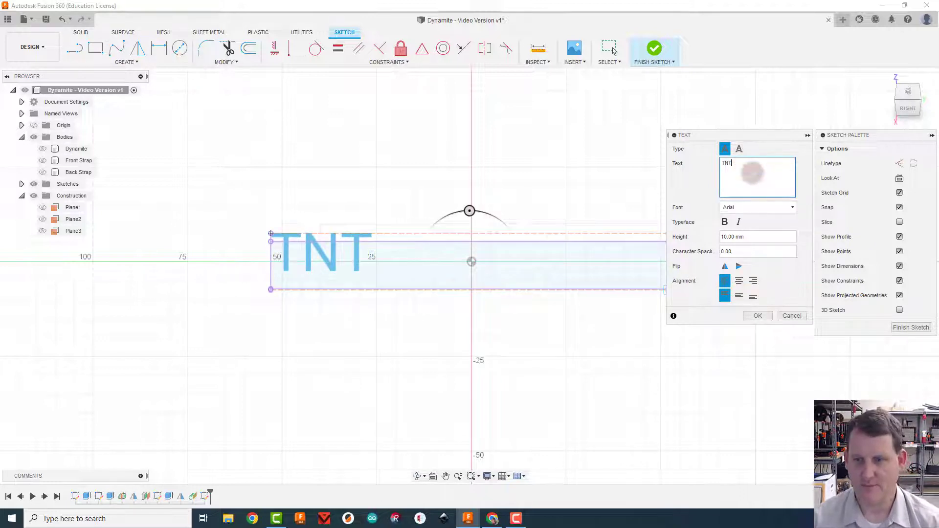
left_click(740, 281)
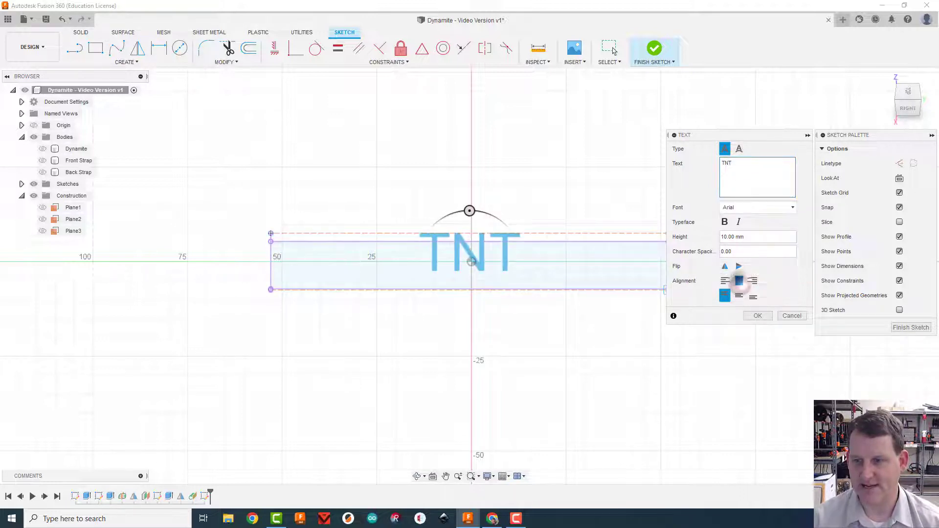
left_click(739, 295)
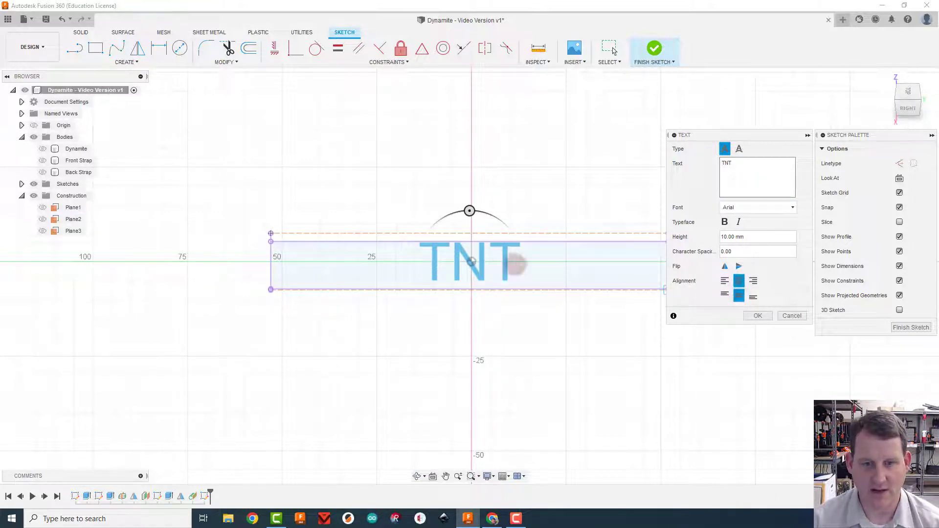
Set the TNT text height to 8 mm, accept the text and show the Dynamite body again
middle_click_drag(517, 317, 488, 313)
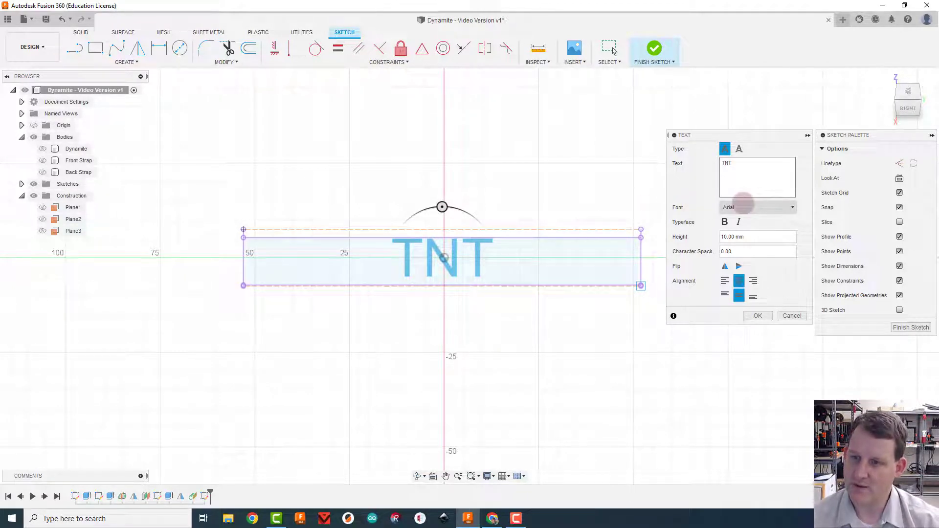
left_click(726, 236)
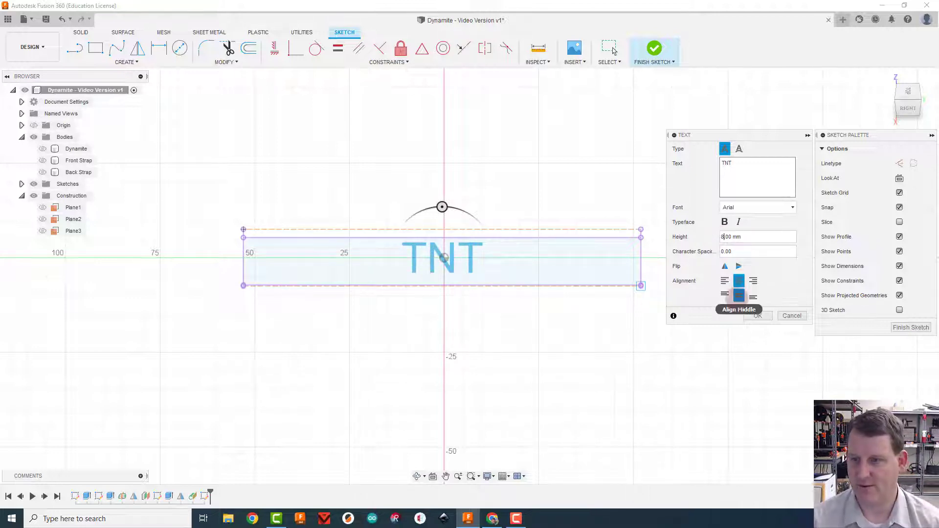
left_click(757, 316)
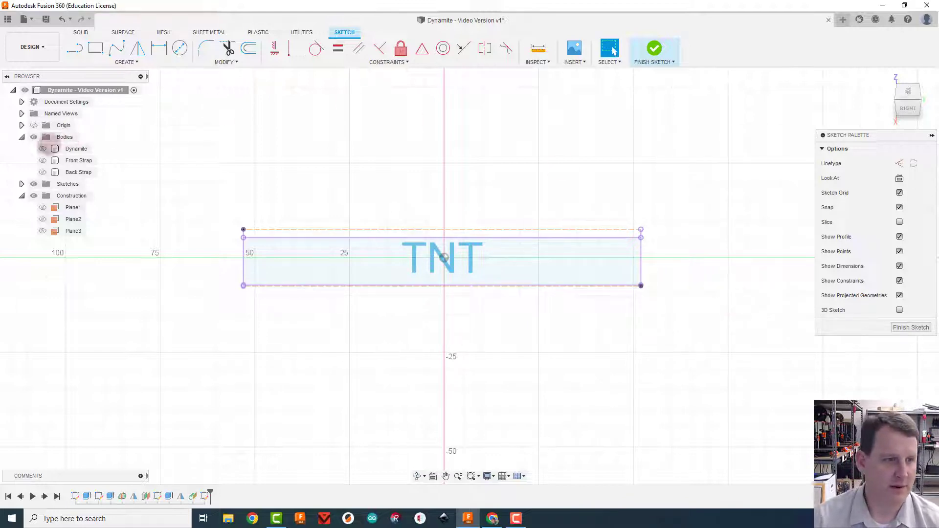
left_click(42, 149)
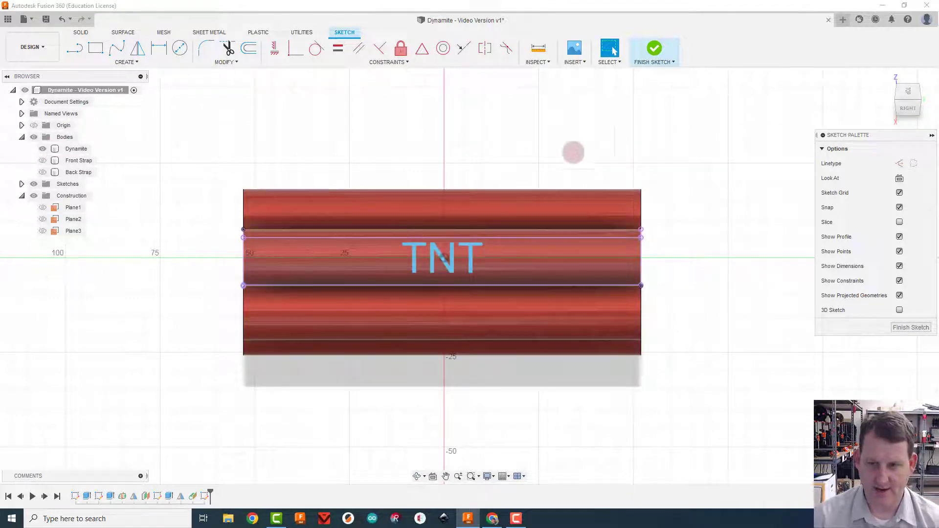
Try to cut the TNT text 1 mm into the tube with an extrusion and inspect the recessed letters
key("e")
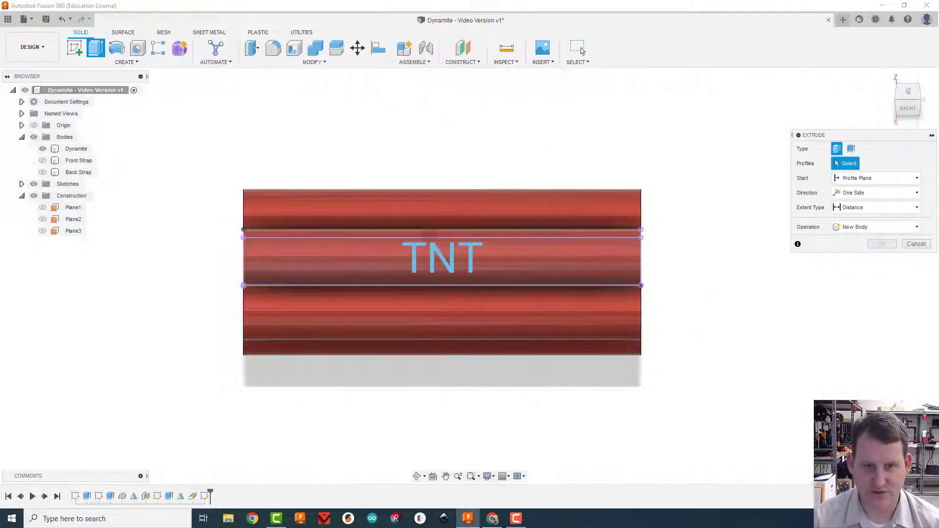
left_click(418, 250)
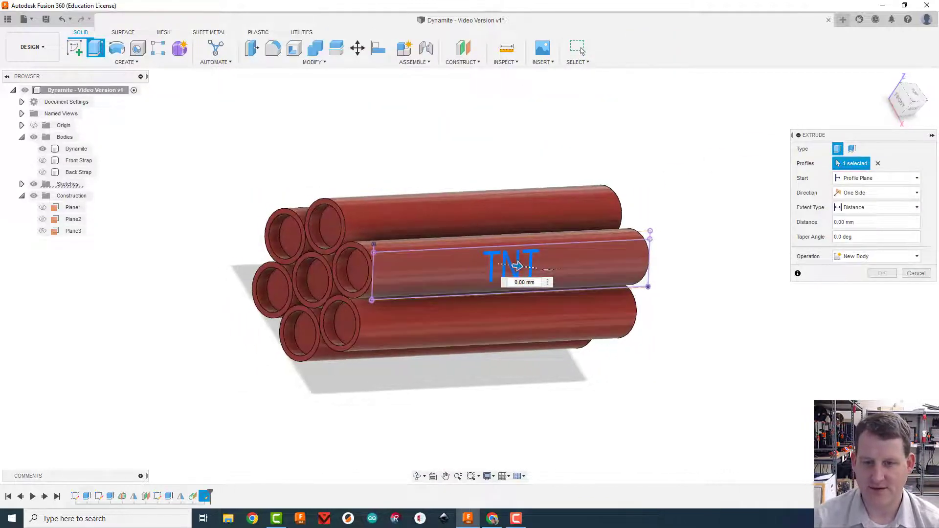
left_click_drag(516, 267, 490, 264)
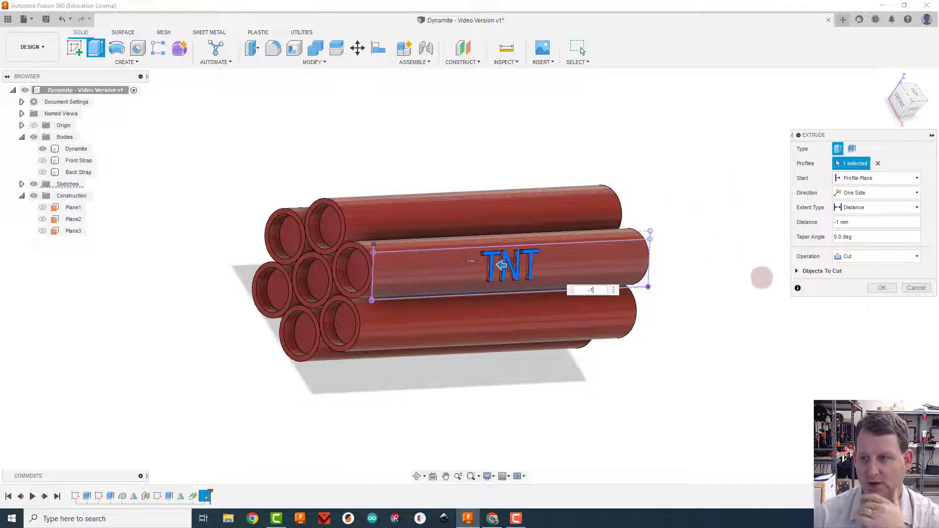
left_click(883, 287)
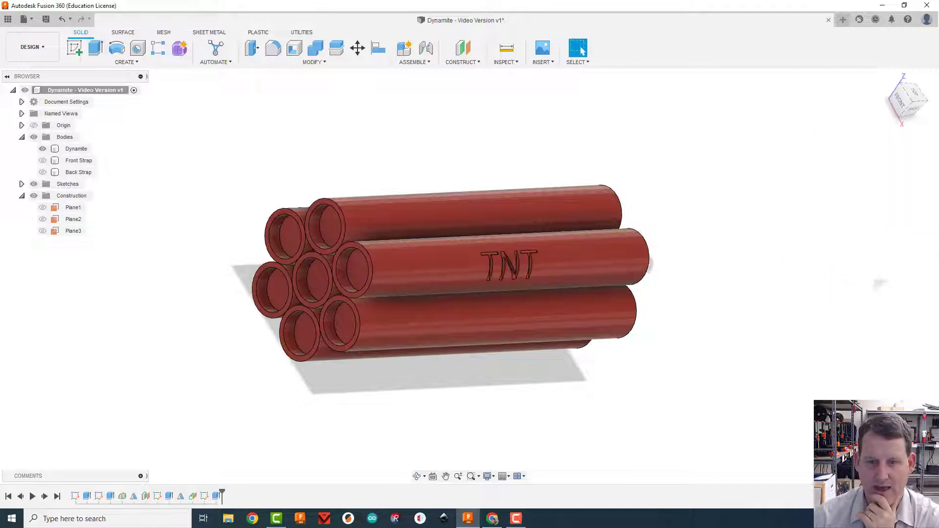
scroll(516, 278, "up", 3)
scroll(516, 278, "up", 5)
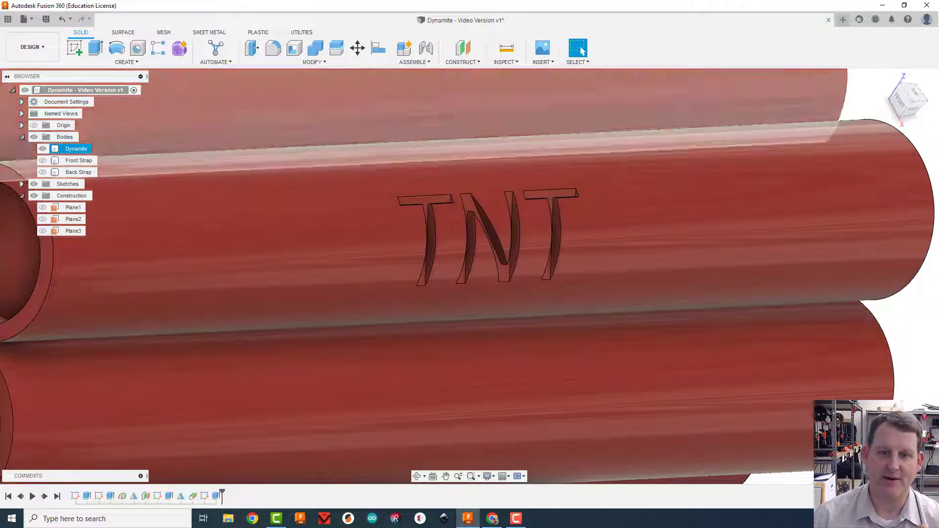
left_click(552, 197)
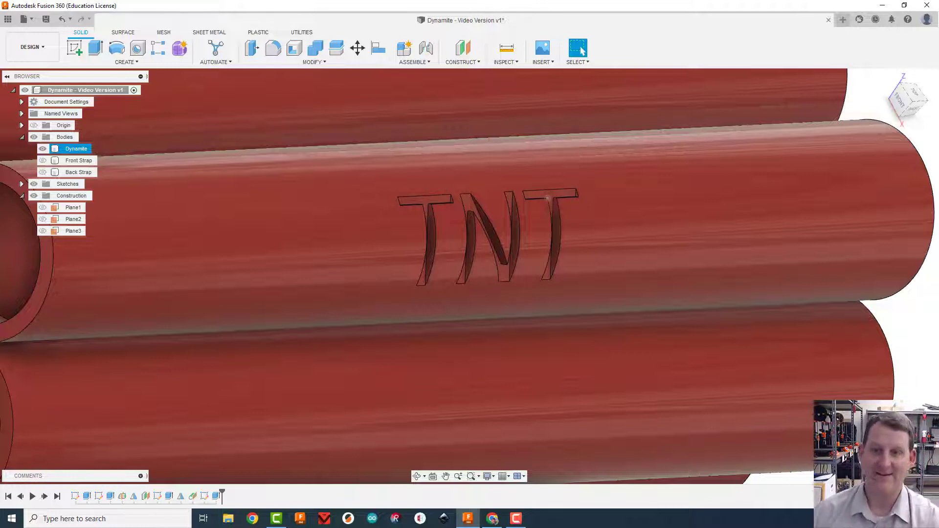
left_click(547, 198)
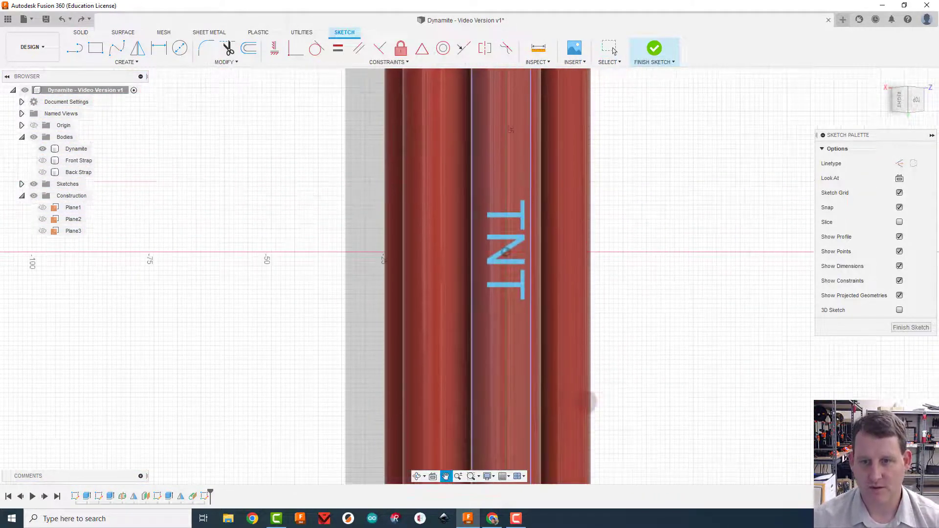
Finish the text sketch and start an Emboss using the TNT text as profile and the tube's outer face as target
mouse_move(586, 402)
middle_mouse_down()
mouse_move(583, 328)
mouse_move(559, 287)
middle_mouse_up()
scroll(592, 376, "down", 3)
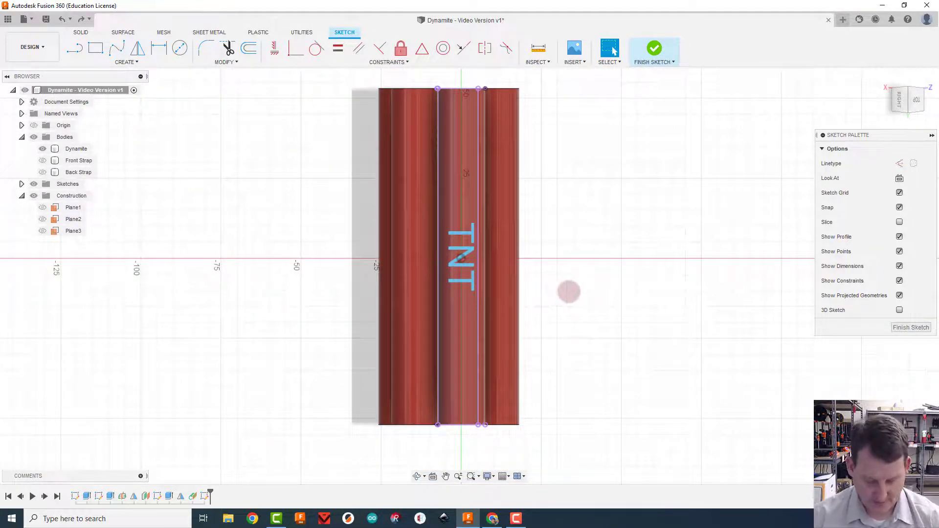
left_click(654, 48)
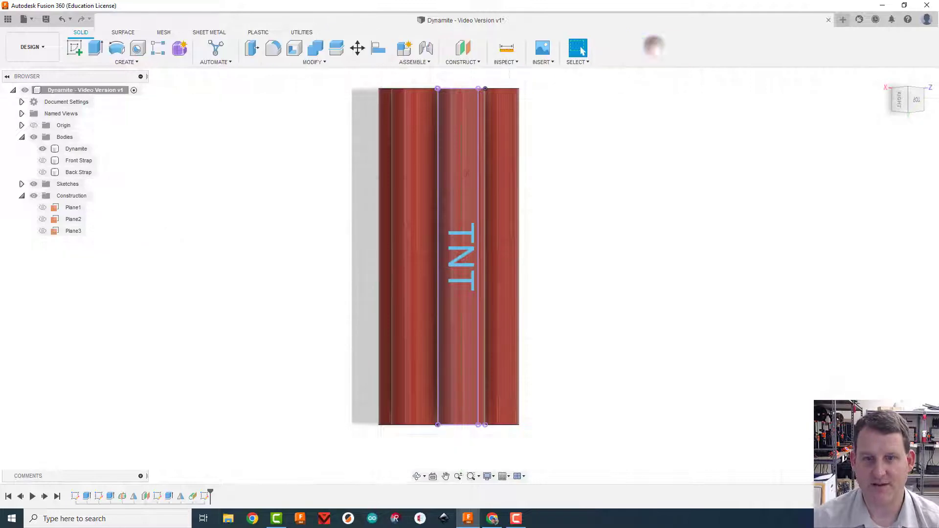
left_click(125, 62)
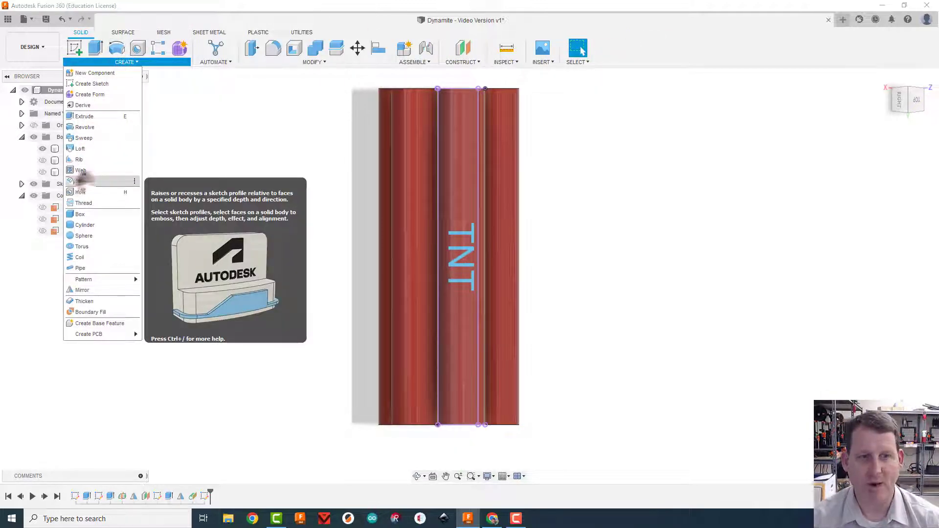
left_click(81, 181)
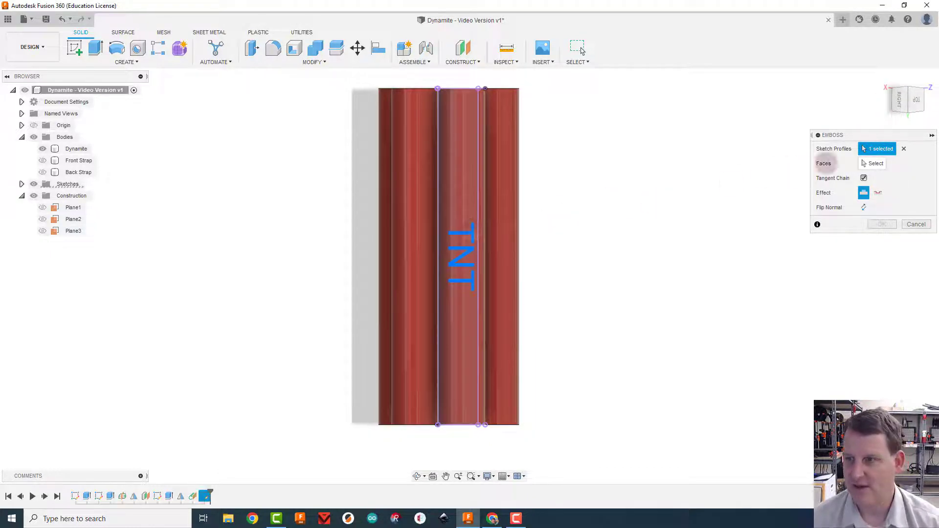
left_click(873, 164)
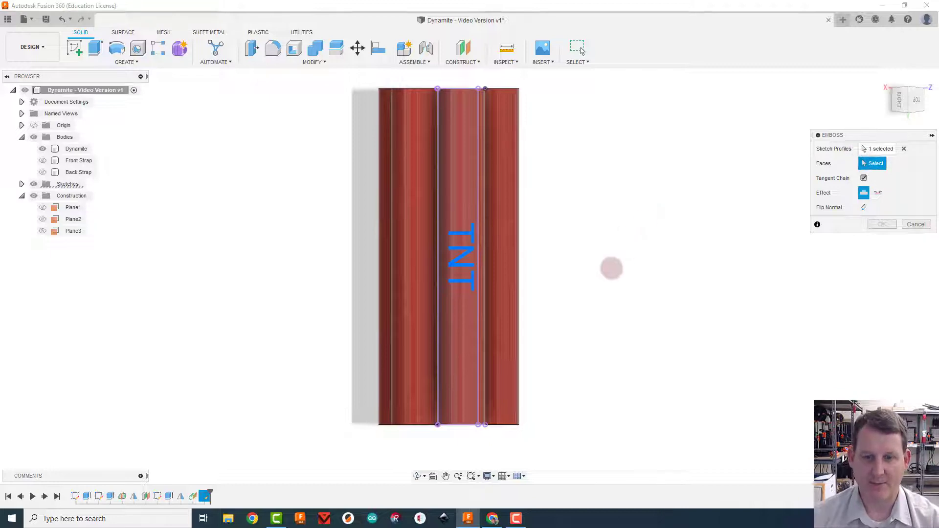
left_click(463, 342)
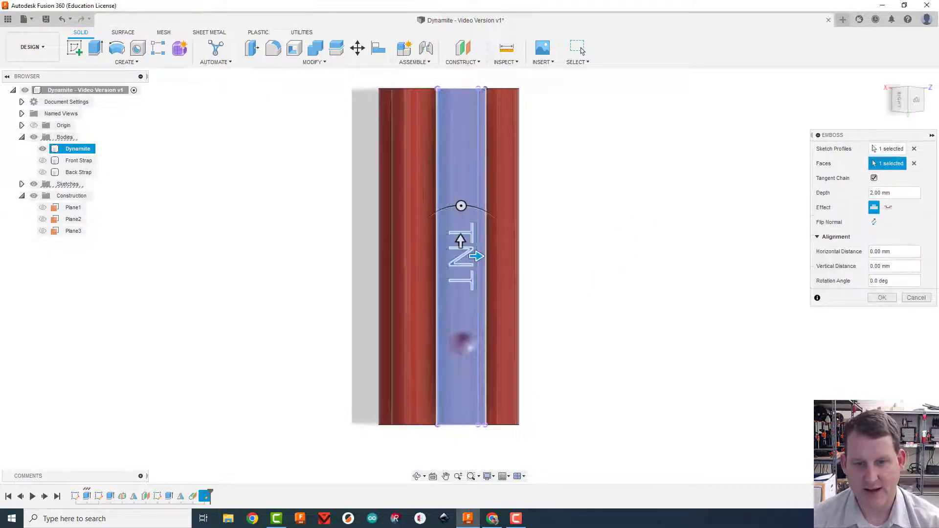
Switch the emboss effect to Deboss, set its depth to -0.5 mm and accept the feature
left_click_drag(906, 101, 910, 113)
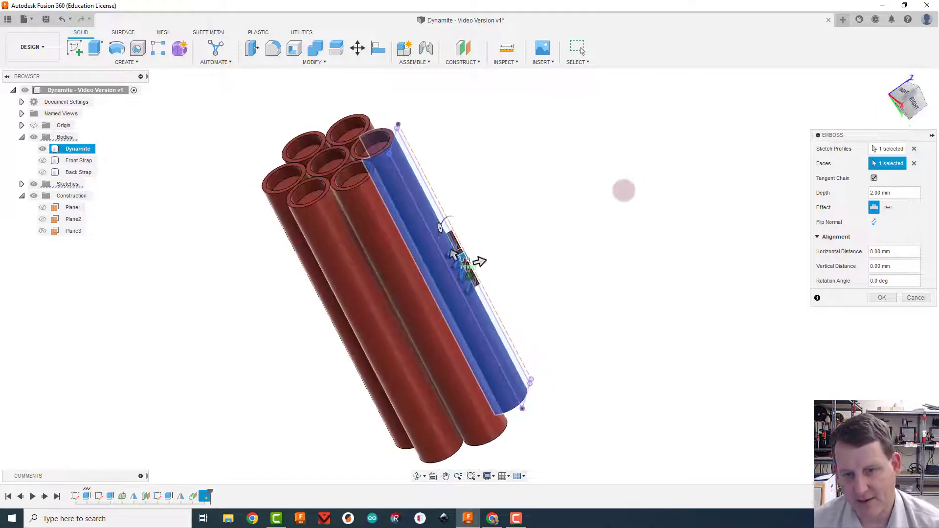
scroll(622, 191, "up", 10)
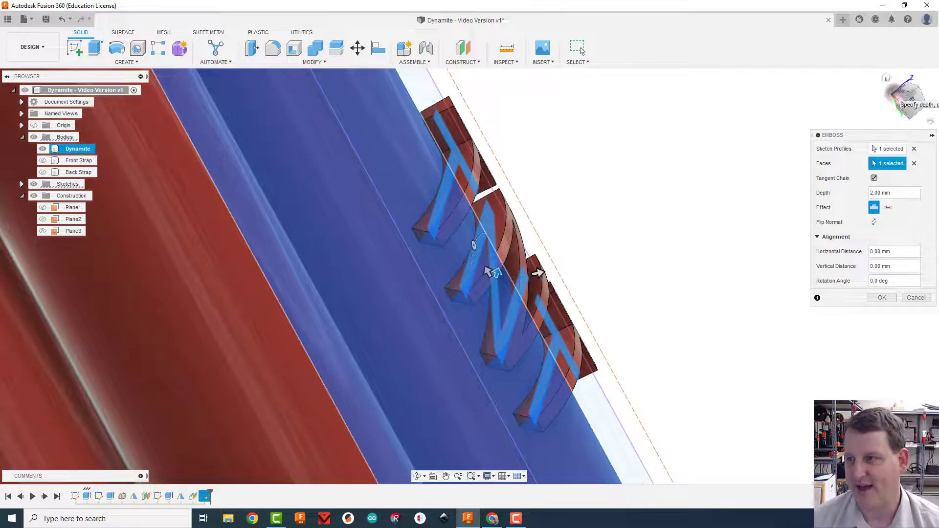
mouse_move(896, 100)
left_mouse_down()
mouse_move(907, 131)
mouse_move(906, 119)
left_mouse_up()
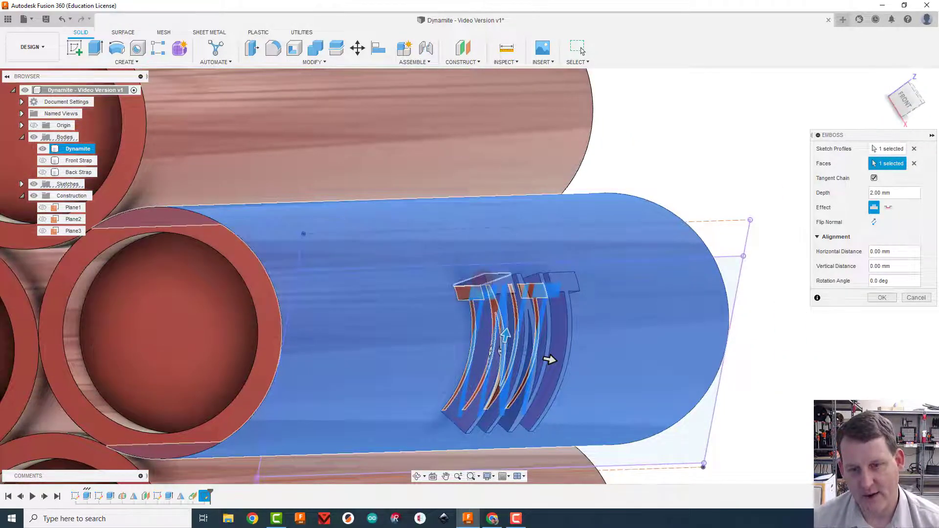
left_click_drag(907, 103, 891, 81)
left_click_drag(891, 81, 890, 85)
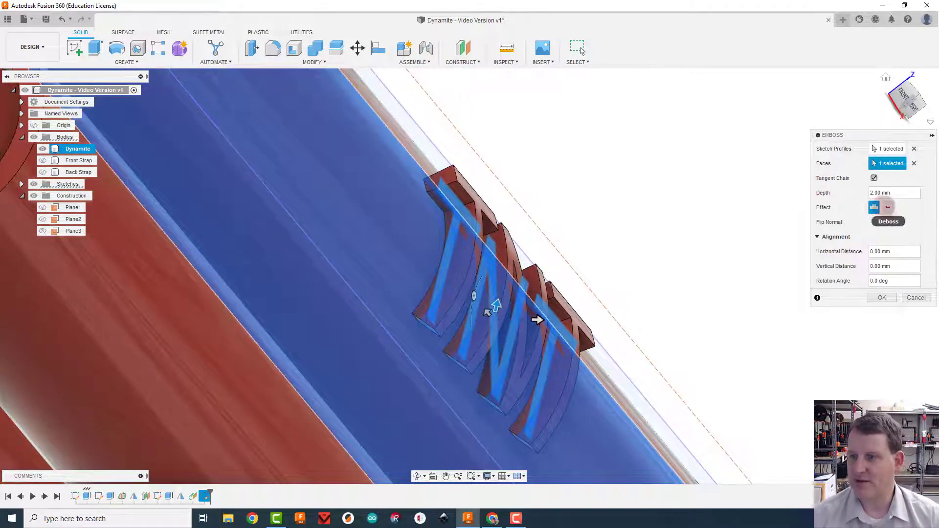
left_click(888, 206)
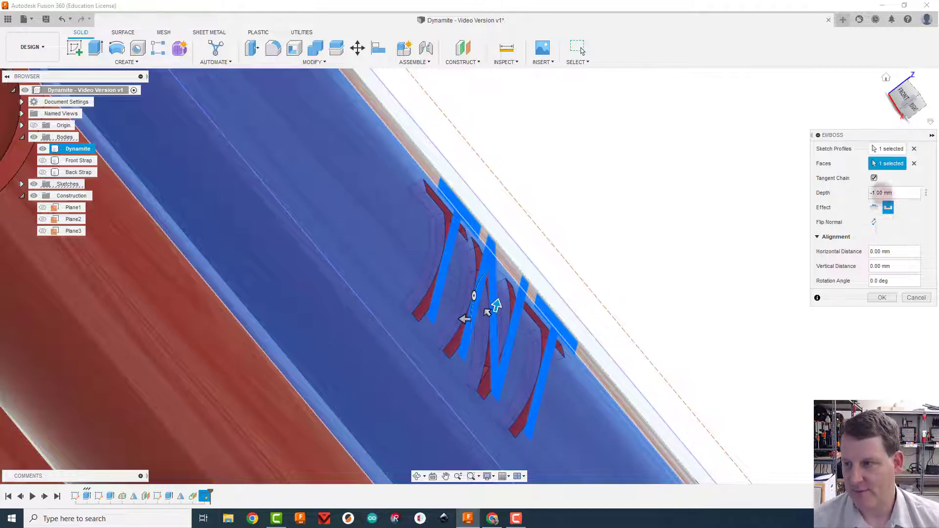
type("0.5")
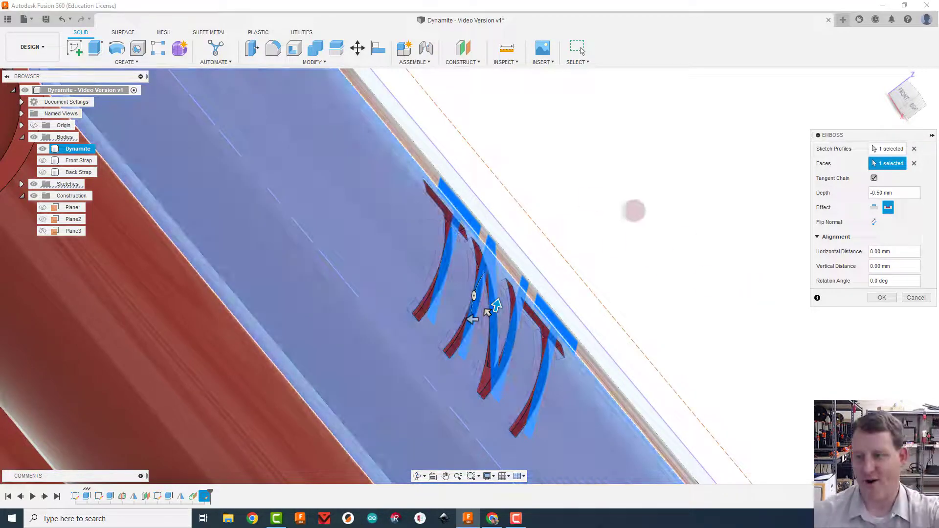
left_click(882, 297)
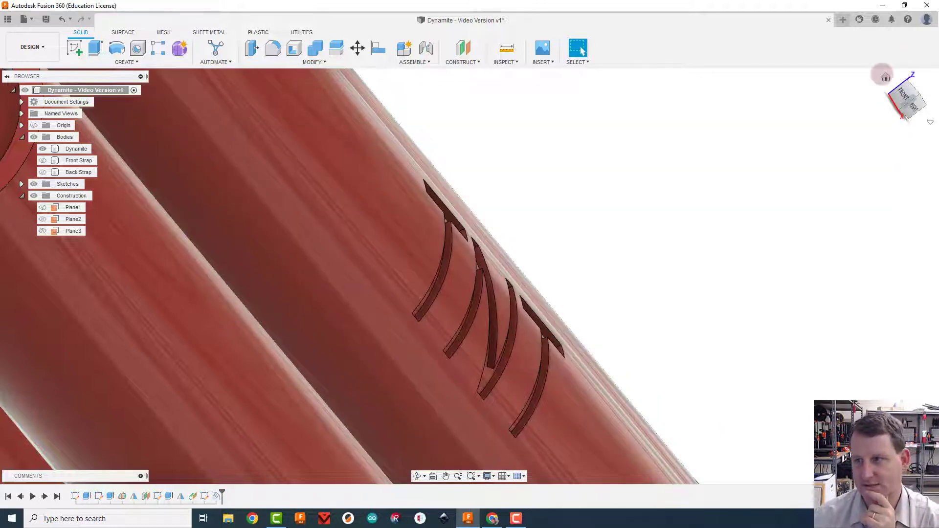
Show the Front Strap and Back Strap bodies again around the dynamite bundle, leaving nothing selected
left_click(886, 76)
left_click(76, 149)
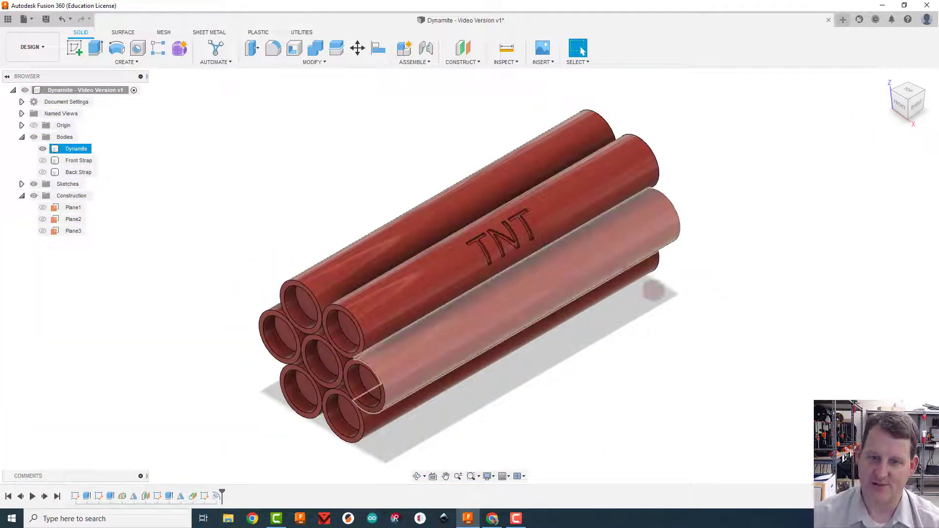
left_click(743, 318)
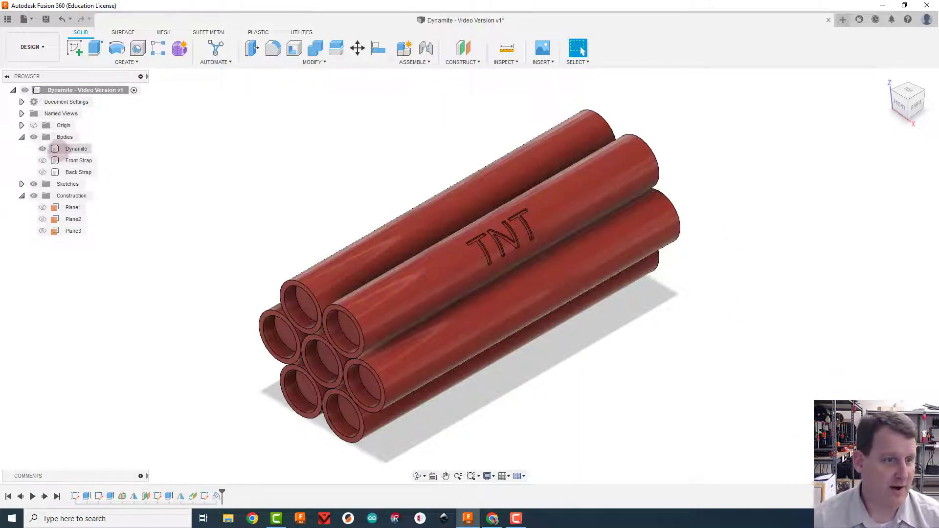
left_click(43, 161)
left_click(43, 172)
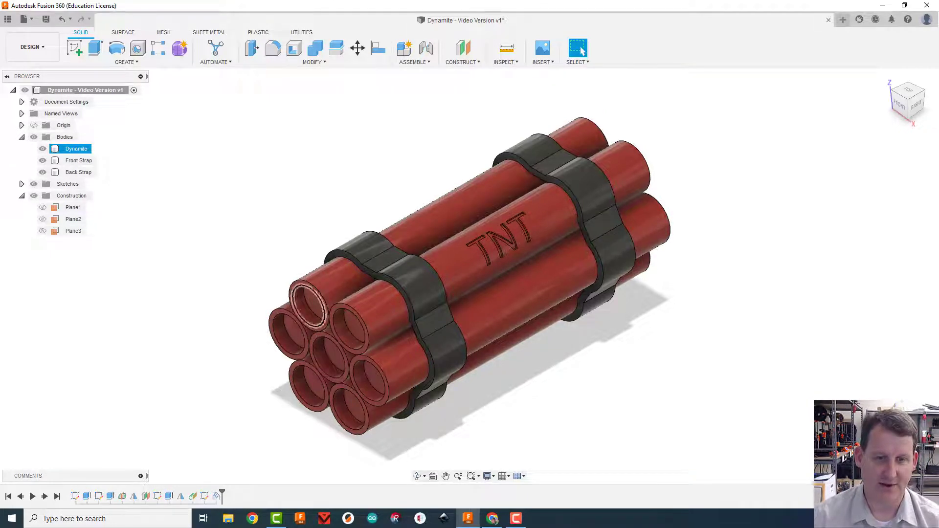
left_click(732, 280)
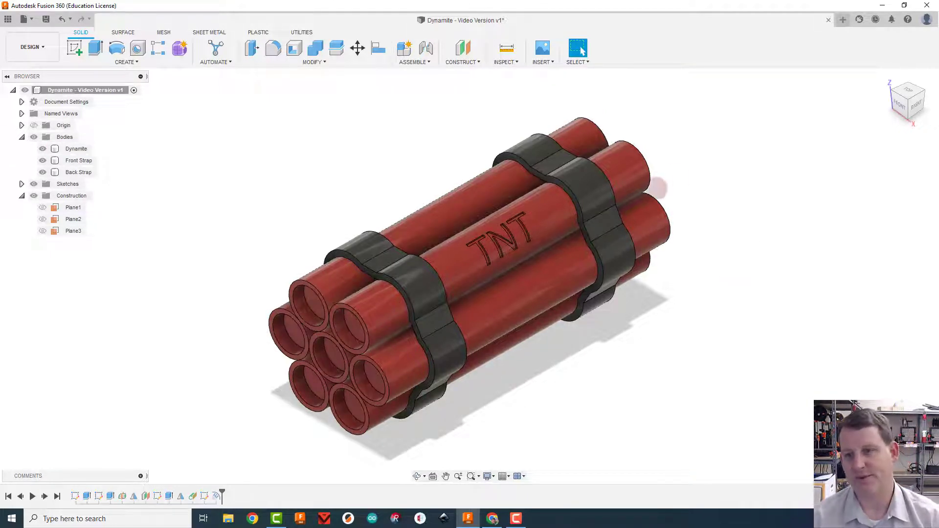
left_click(73, 149)
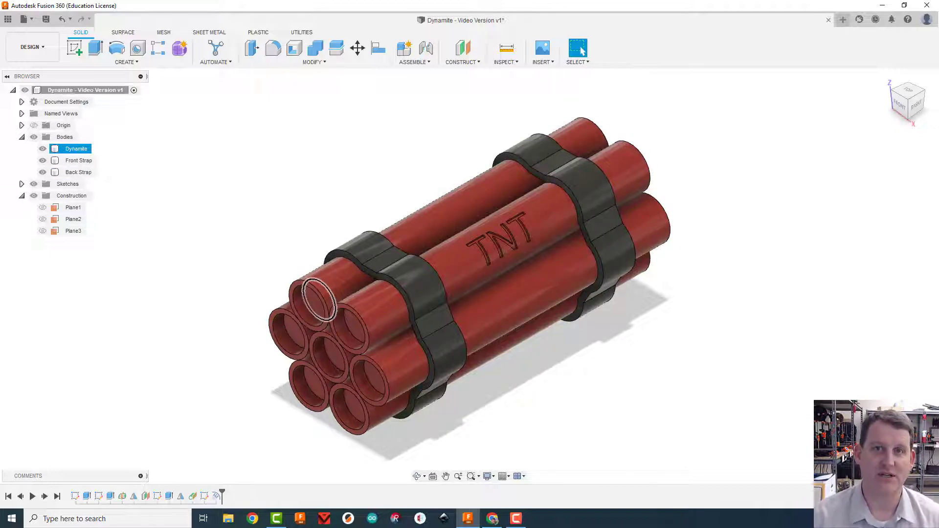
key("Escape")
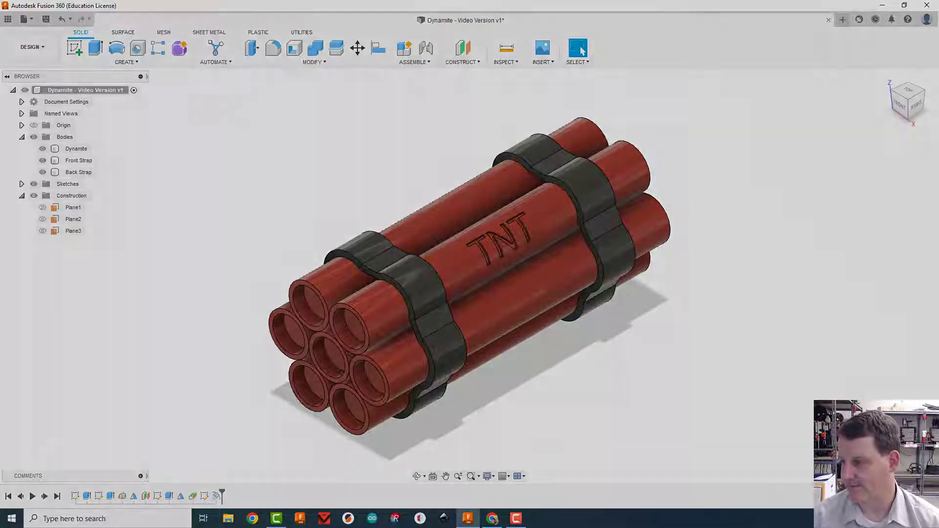